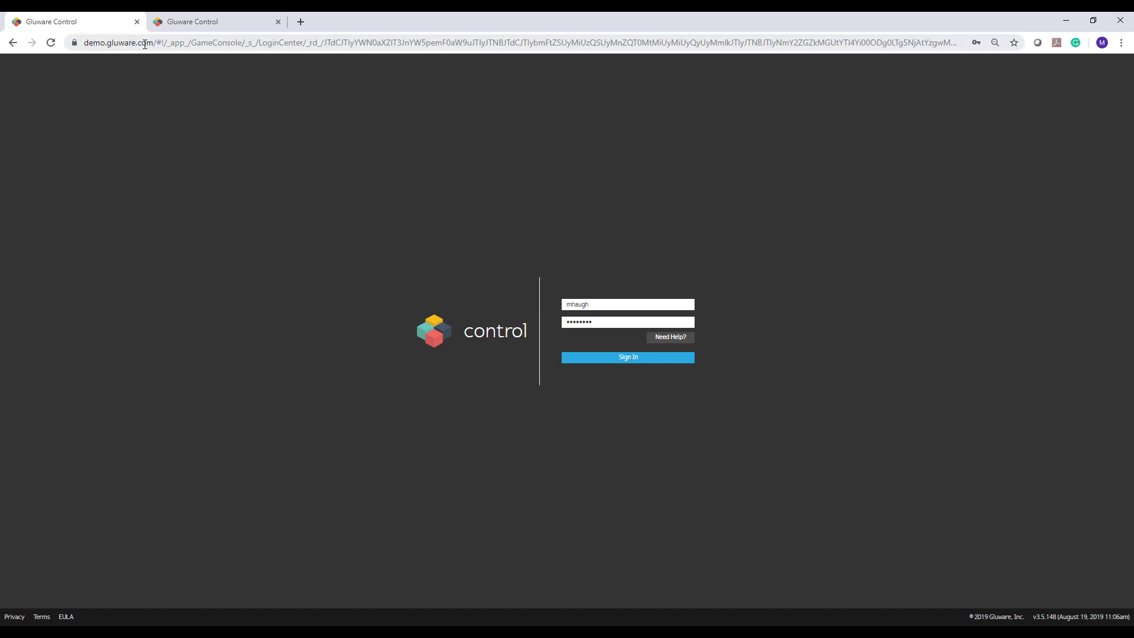
# - Sign in to Gluware Control from the login page
pyautogui.click(594, 358)
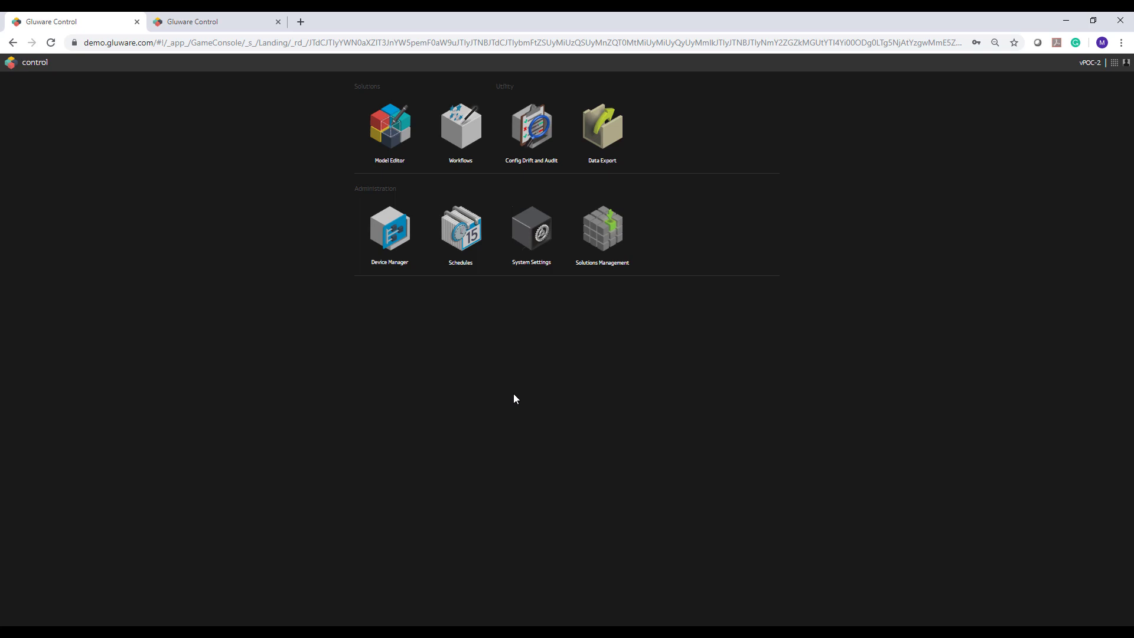
# - Open Config Drift and Audit and enlarge the Device Explorer to list all nine devices
pyautogui.click(532, 137)
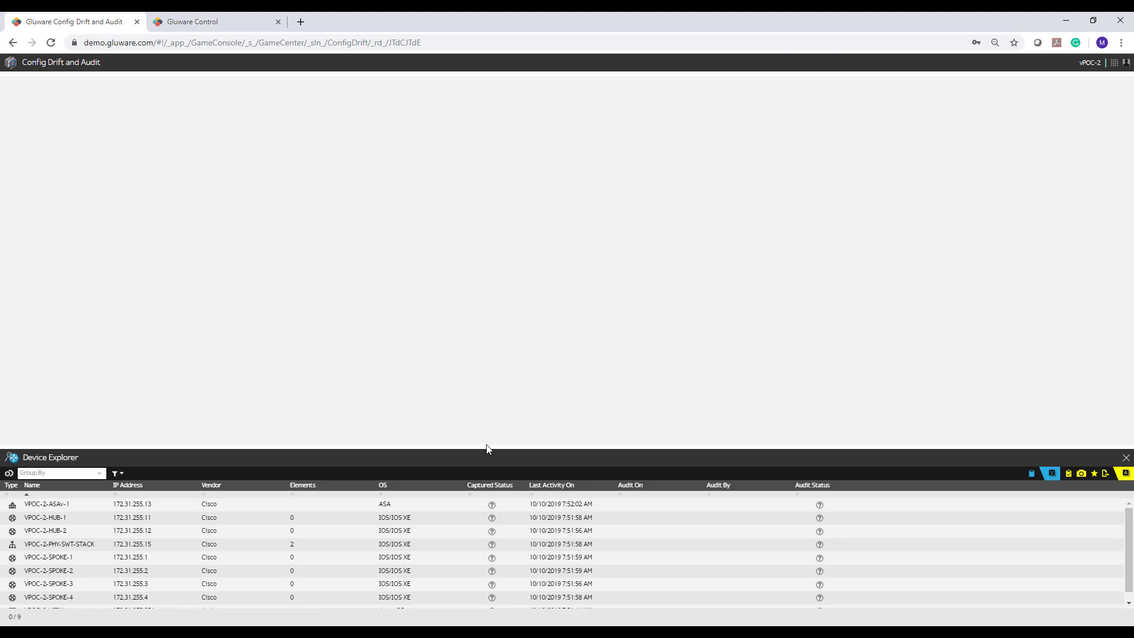
pyautogui.moveTo(484, 448); pyautogui.dragTo(484, 305)
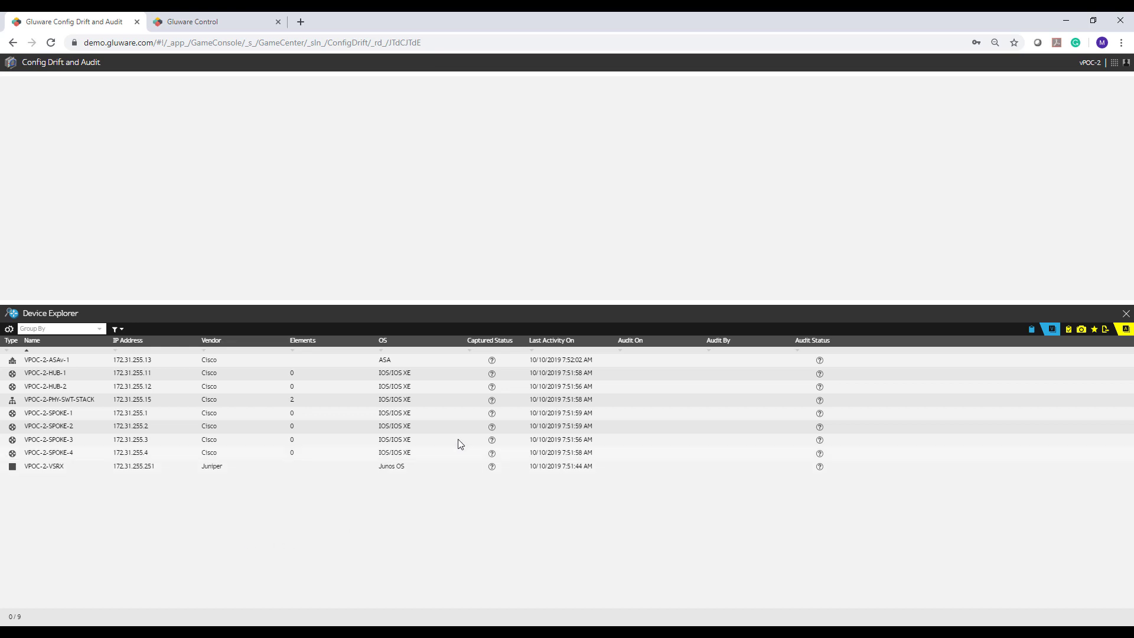
pyautogui.moveTo(494, 360)
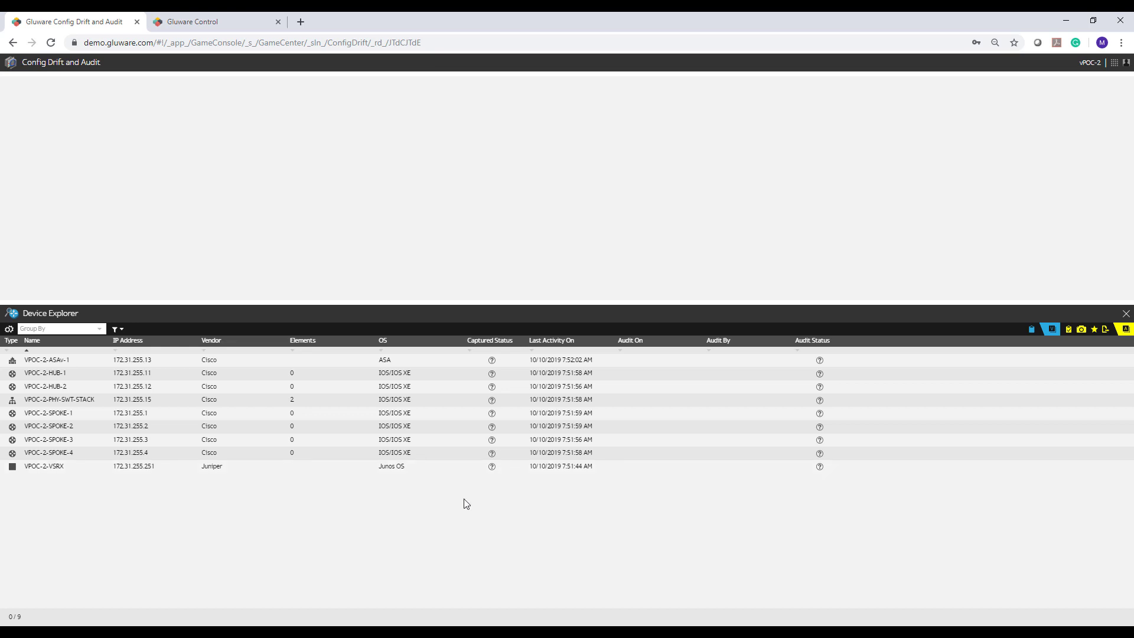
# - Select all nine devices from VPOC-2-ASAv-1 down and start a configuration snapshot
pyautogui.click(435, 363)
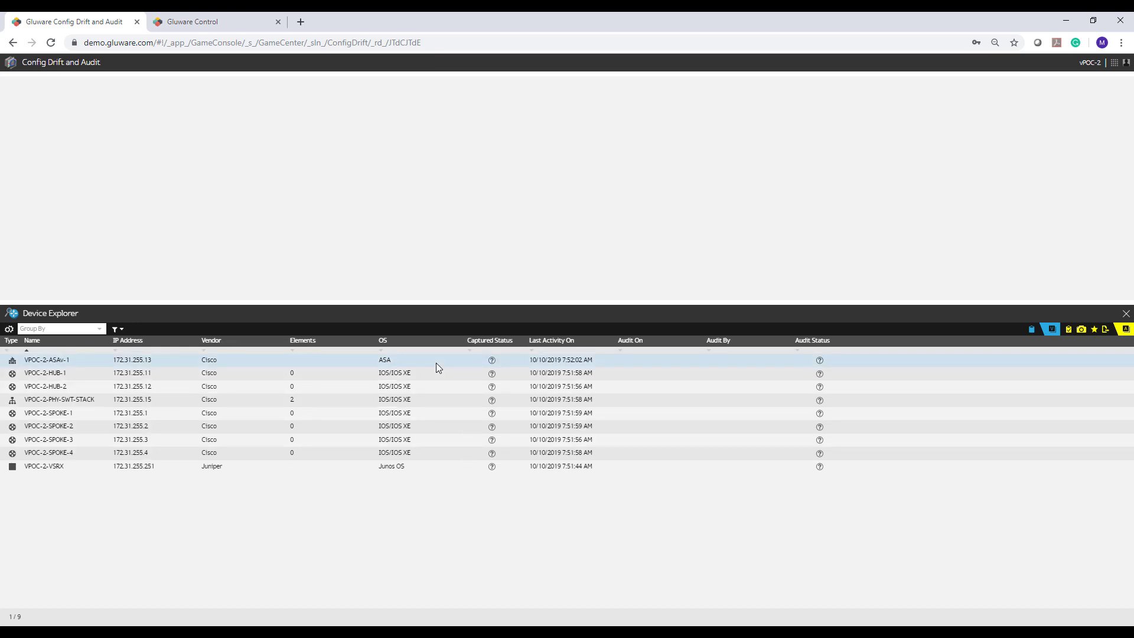
pyautogui.keyDown('shift'); pyautogui.click(451, 465); pyautogui.keyUp('shift')
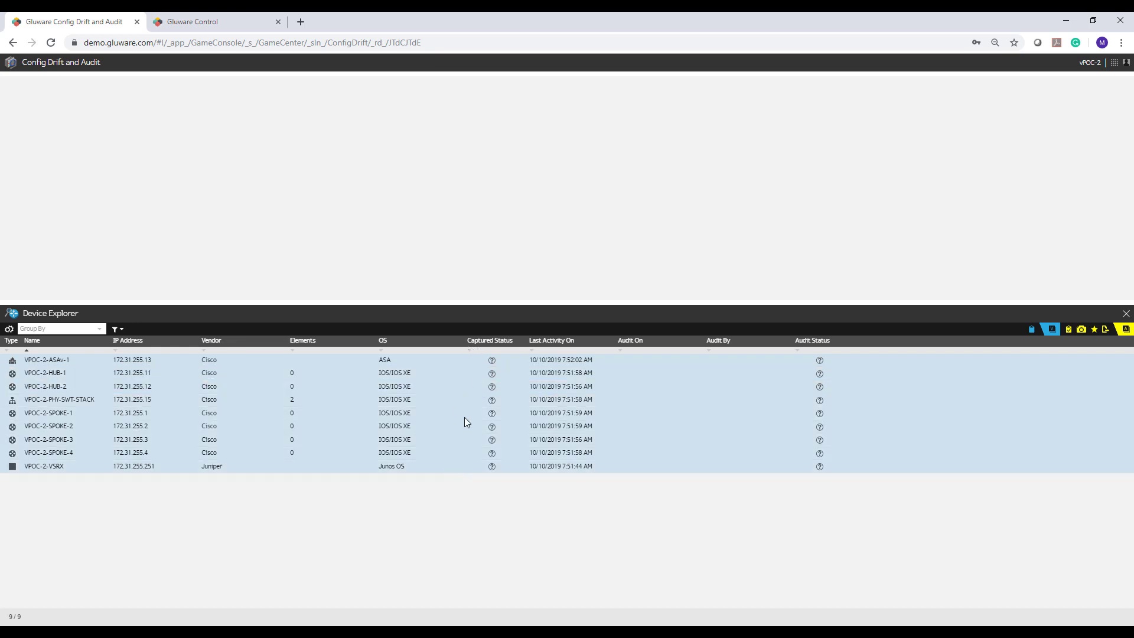
pyautogui.click(1081, 331)
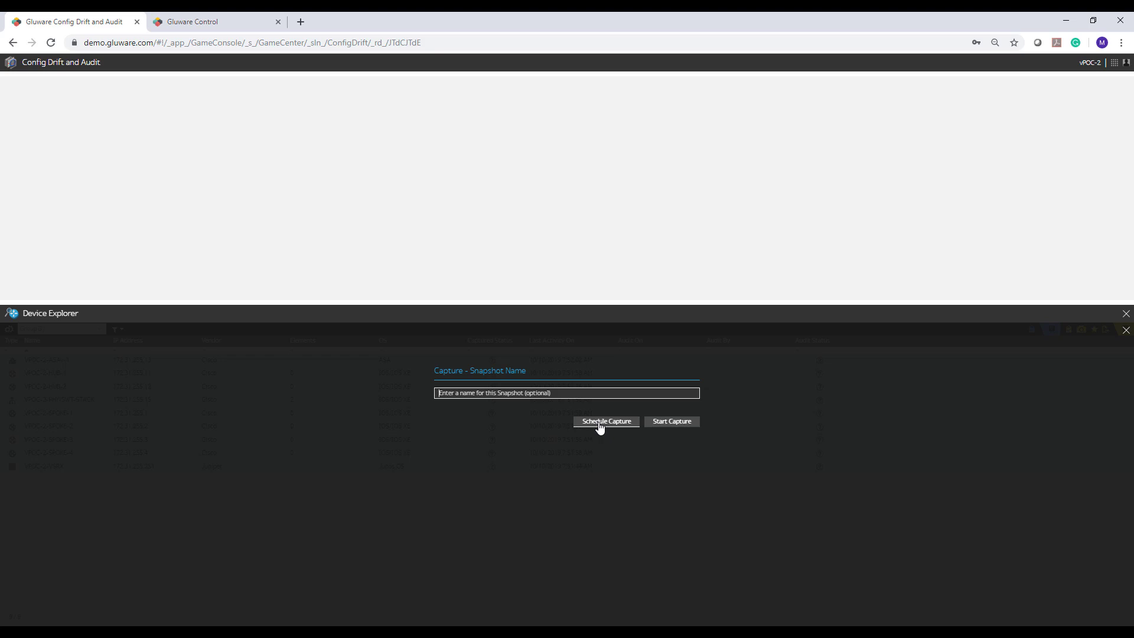
# - Start the snapshot capture immediately and show VPOC-2-HUB-1's activity history
pyautogui.click(667, 423)
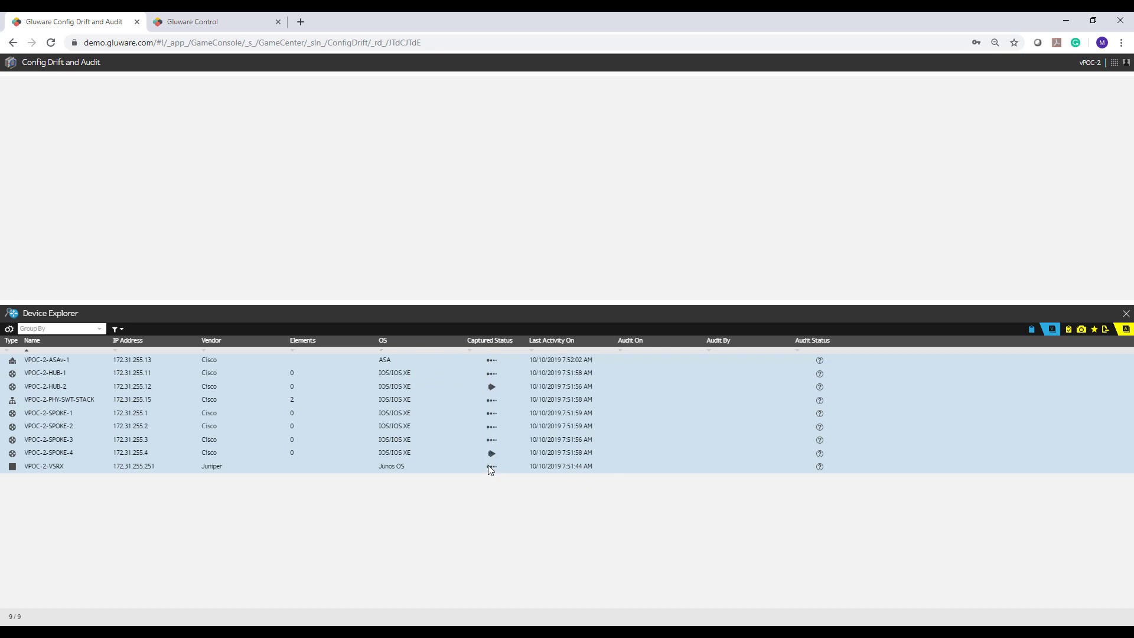
pyautogui.click(395, 374)
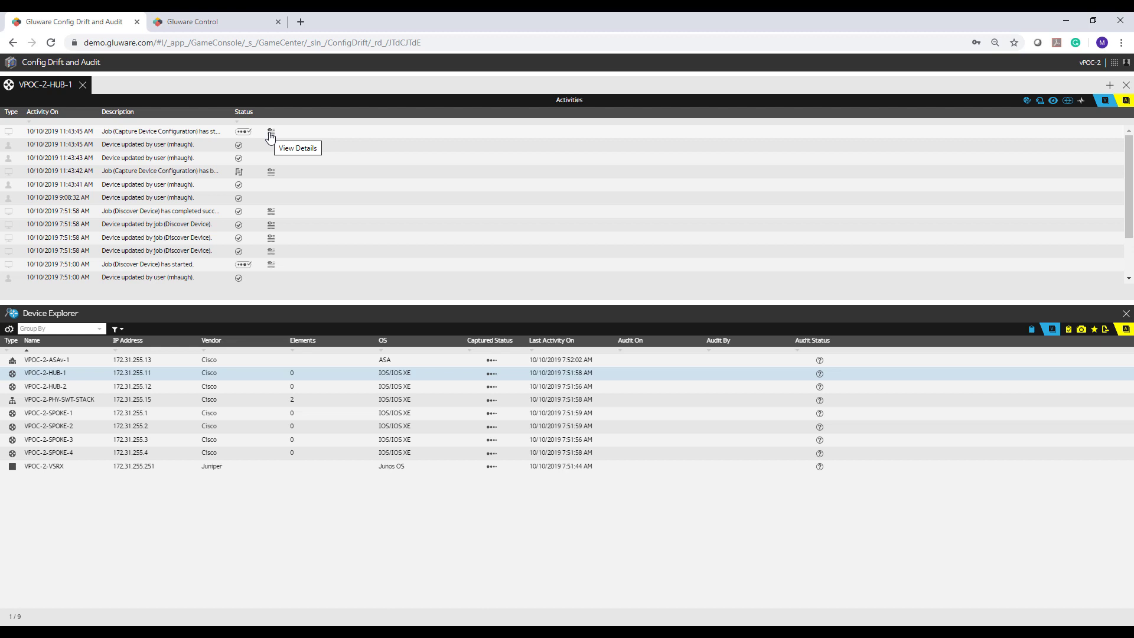
# - View the log details of VPOC-2-HUB-1's Capture Device Configuration job
pyautogui.click(270, 134)
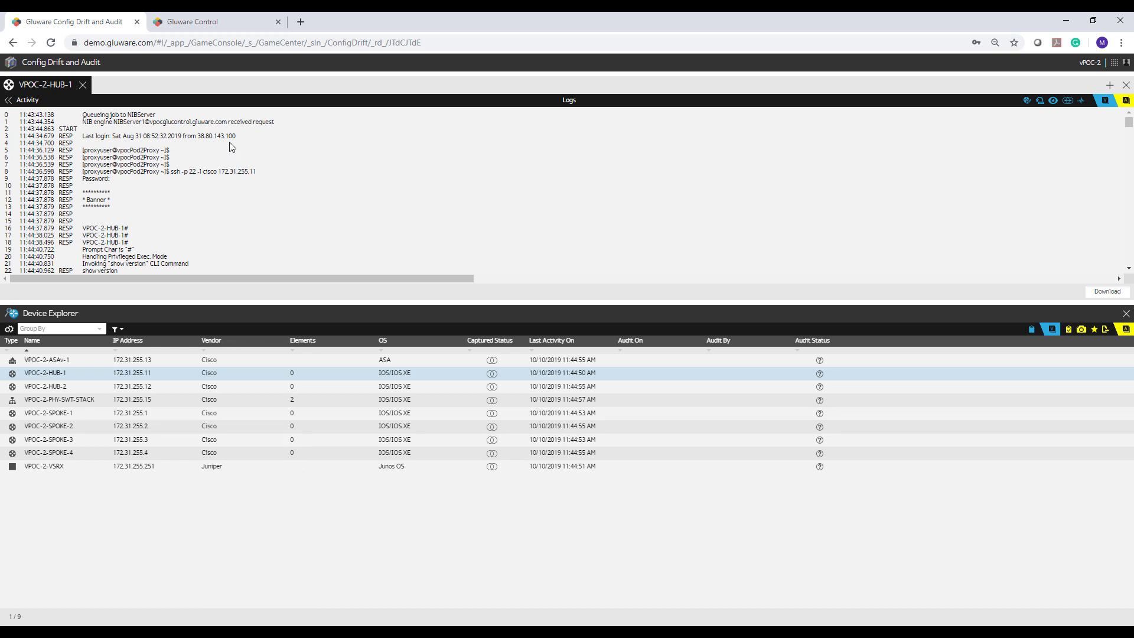
# - On the second Gluware instance, open Config Drift and Audit and enlarge its 20-device list
pyautogui.click(236, 28)
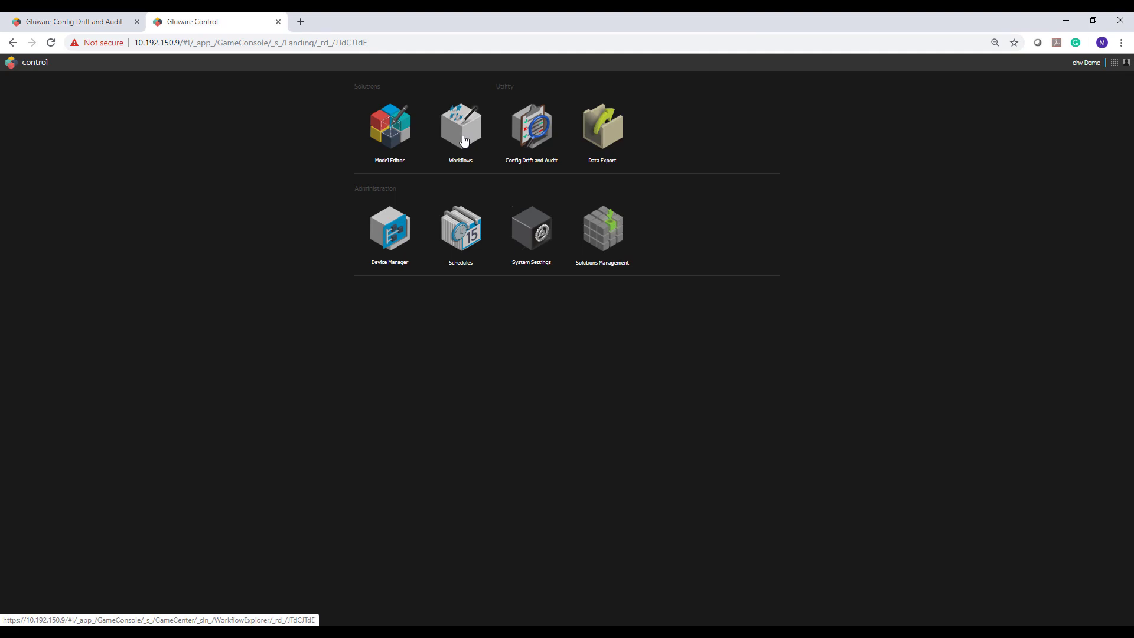
pyautogui.click(519, 133)
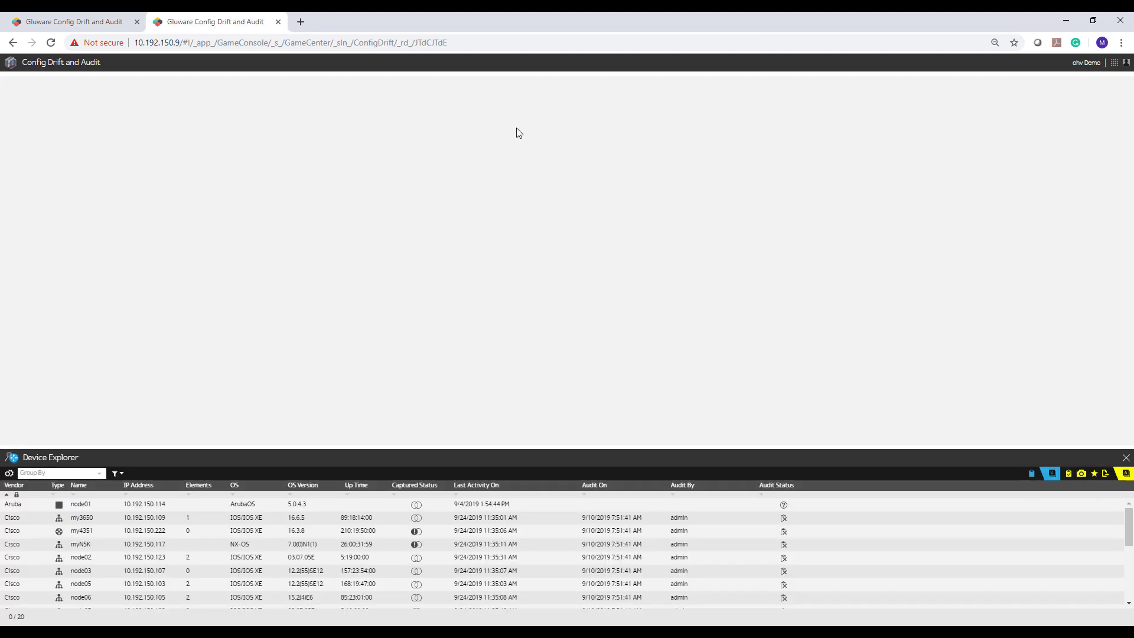
pyautogui.moveTo(423, 447); pyautogui.dragTo(423, 261)
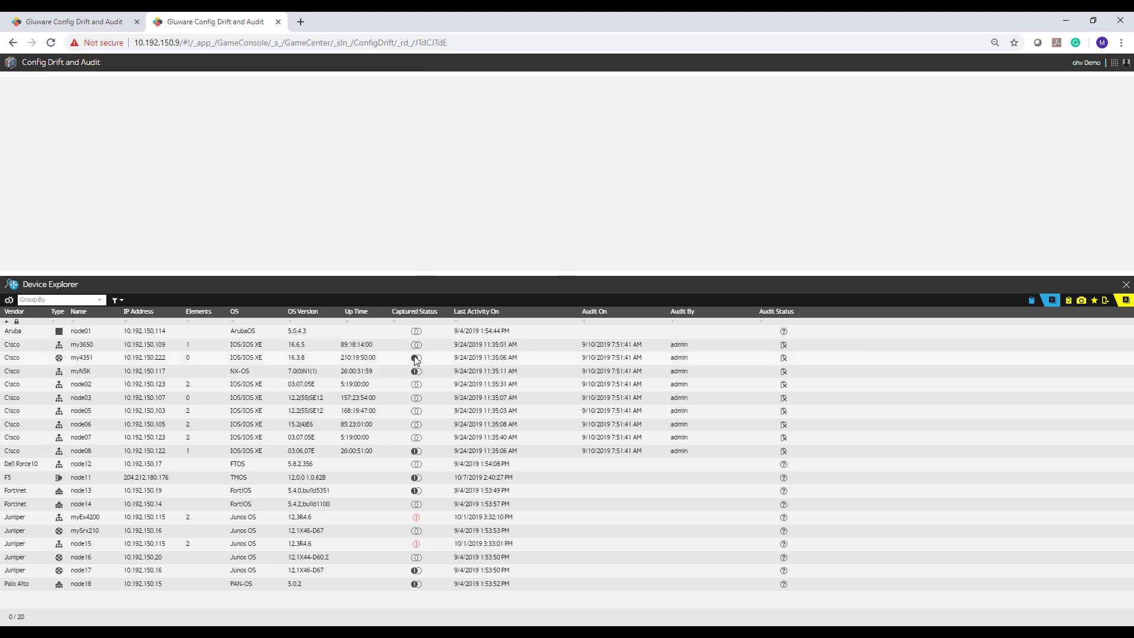
# - Open my4351's drift comparison, enlarge it, and highlight the new priority value 10
pyautogui.moveTo(416, 359)
pyautogui.click(415, 359)
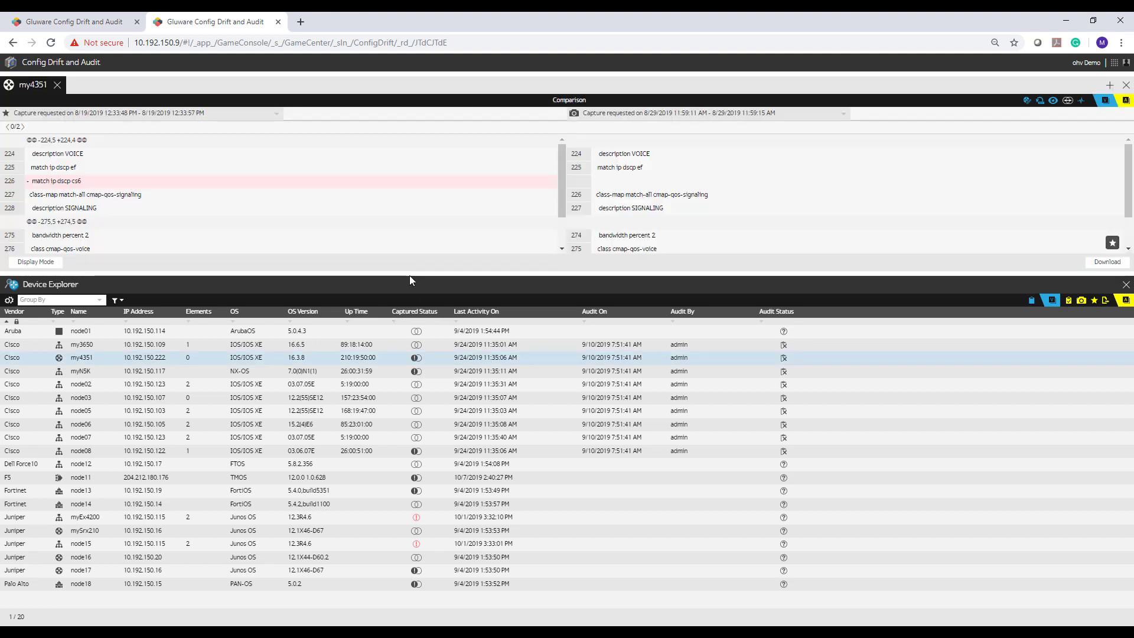
pyautogui.moveTo(409, 275); pyautogui.dragTo(402, 371)
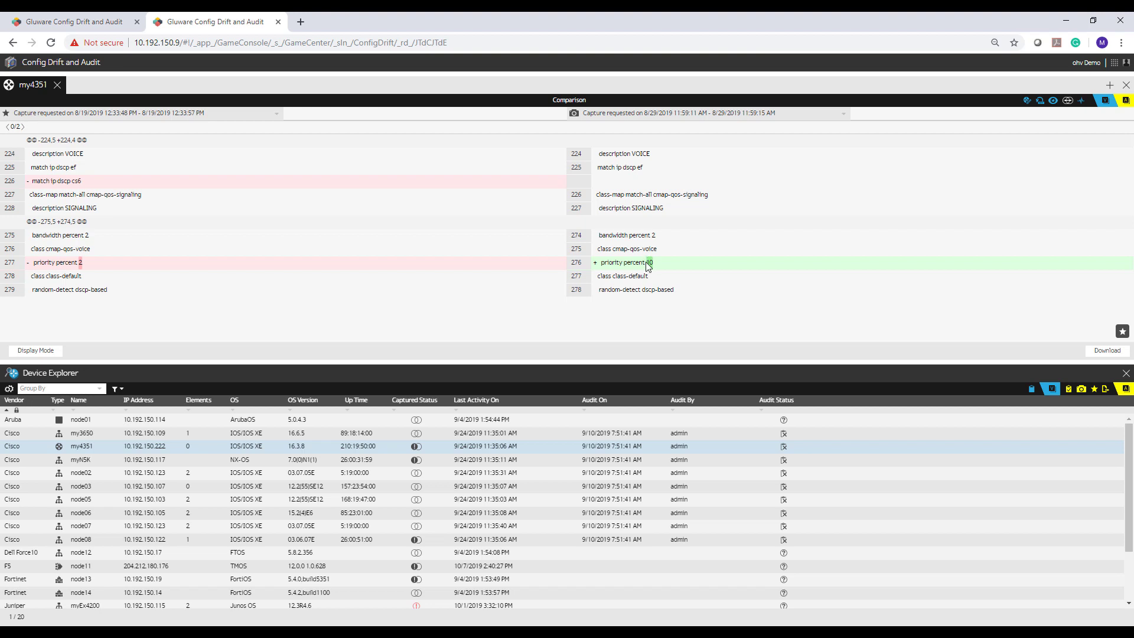
pyautogui.doubleClick(652, 263)
# - Browse the full and side-by-side diff views to line 226, then return to the demo tab's HUB-1 logs
pyautogui.click(32, 353)
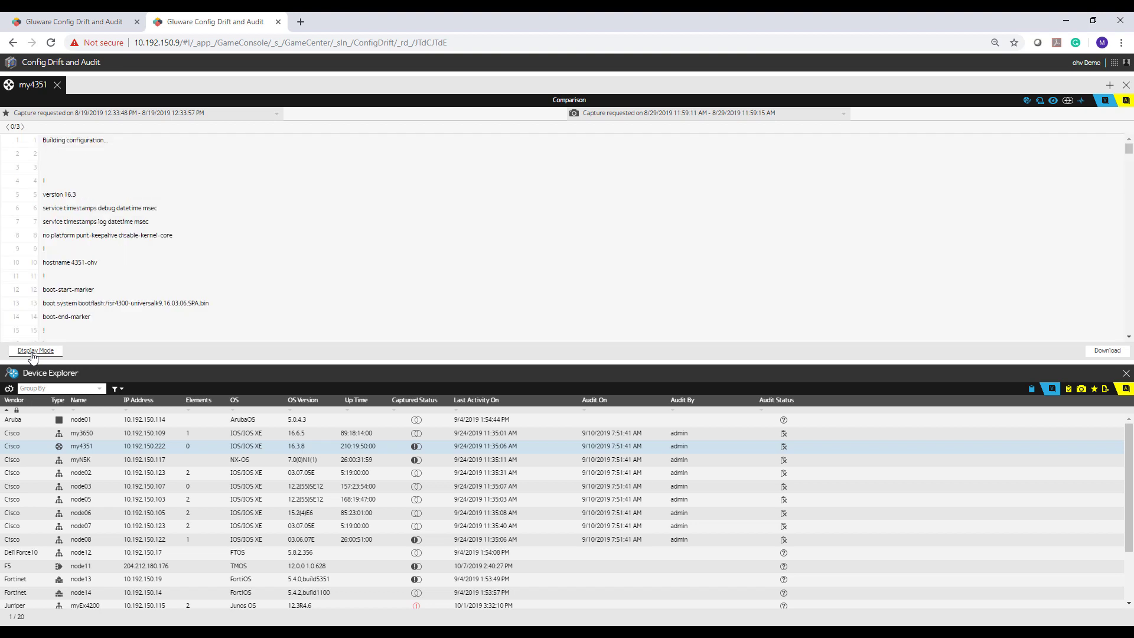
pyautogui.scroll(-5, 111, 279)
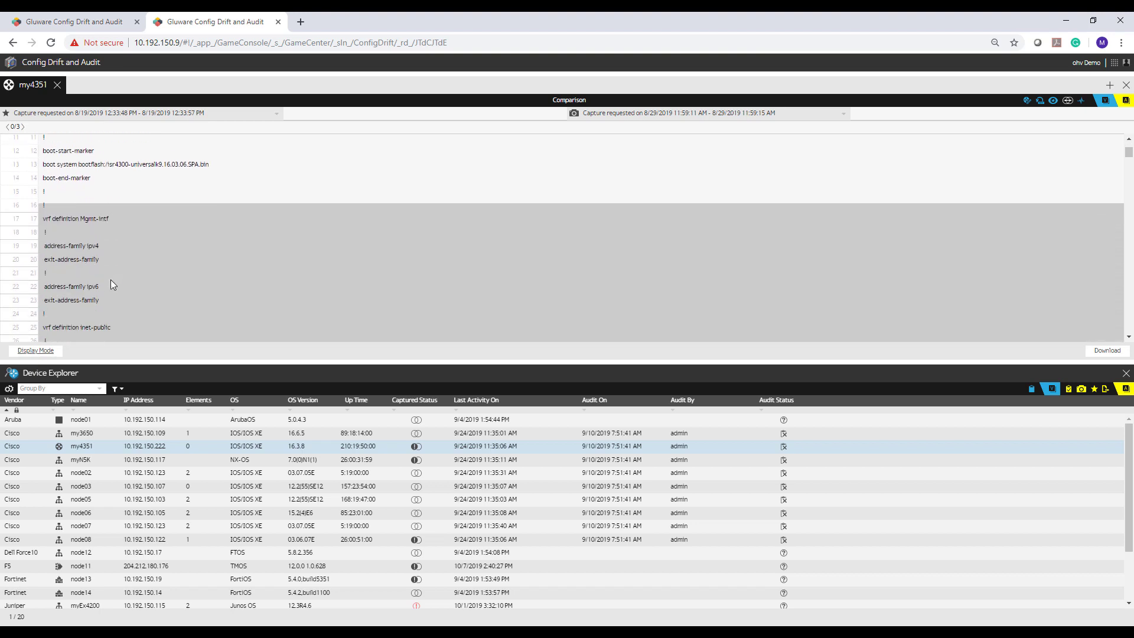
pyautogui.scroll(-8, 111, 279)
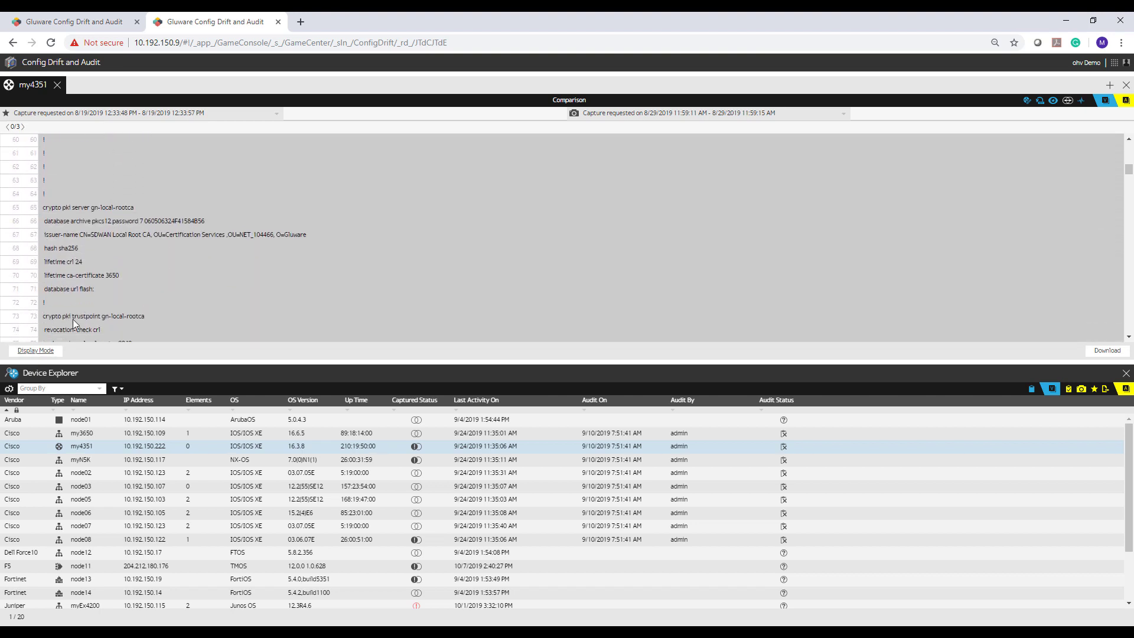
pyautogui.click(32, 353)
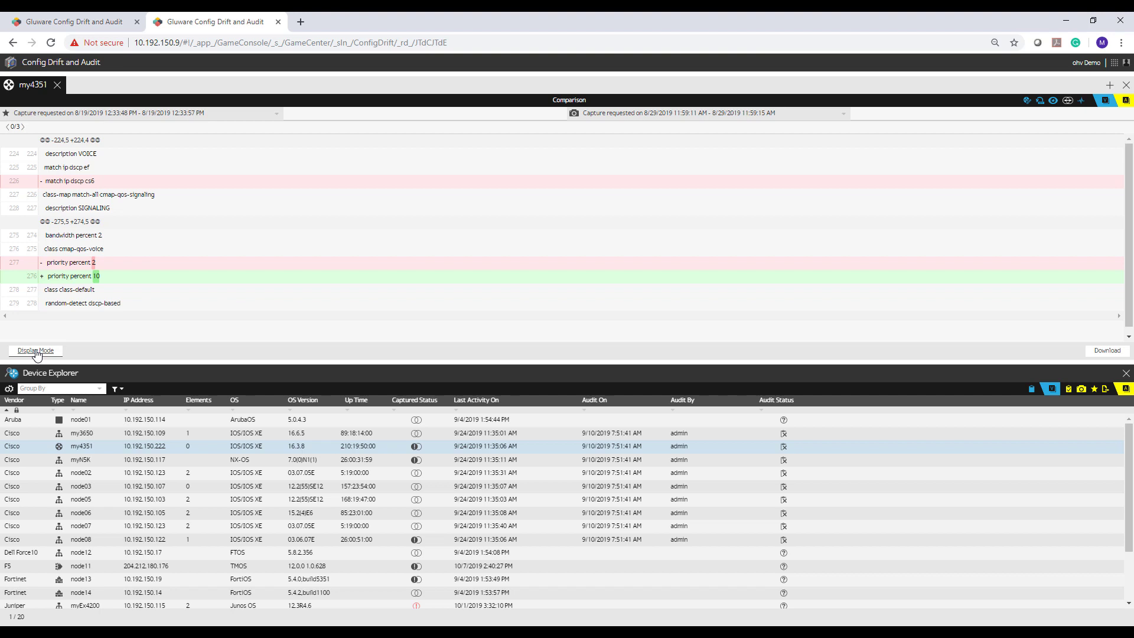
pyautogui.click(36, 352)
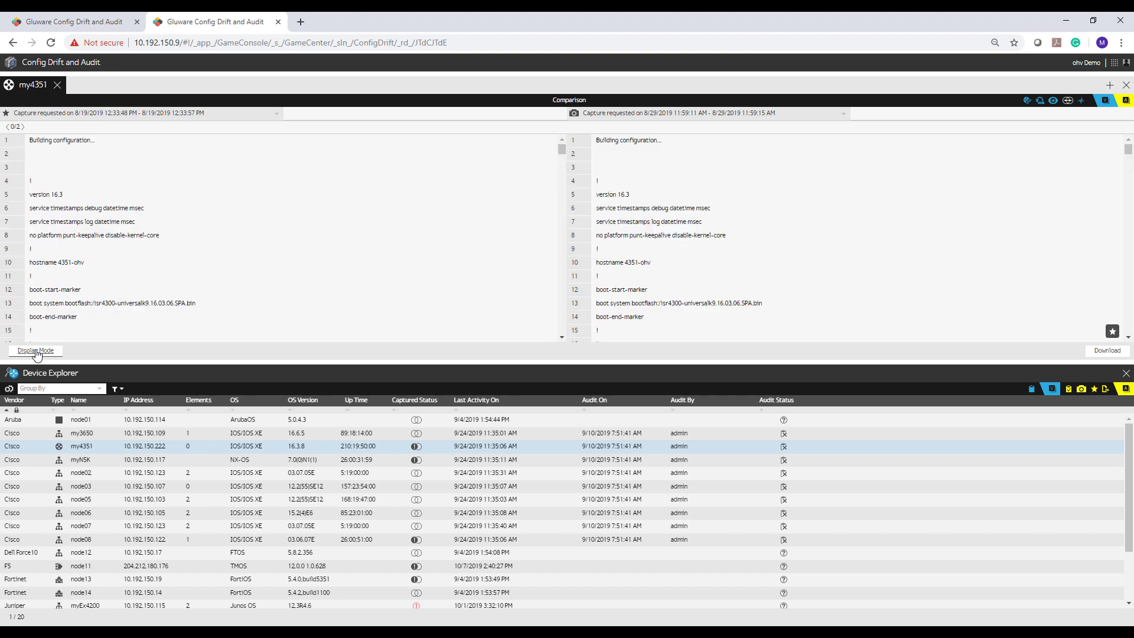
pyautogui.click(23, 127)
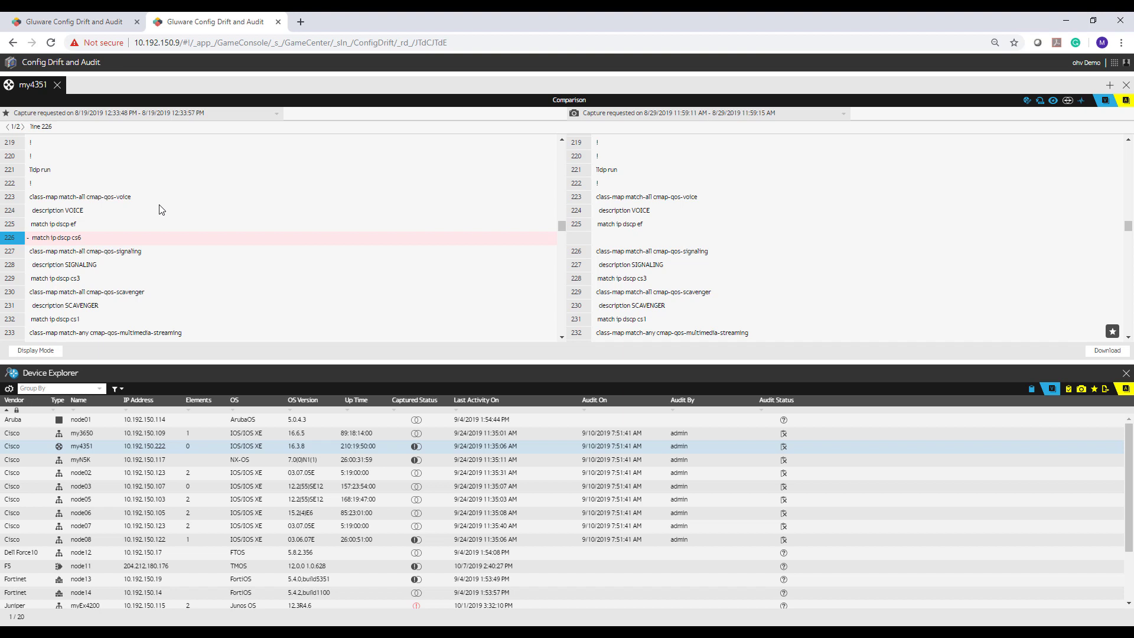
pyautogui.click(51, 352)
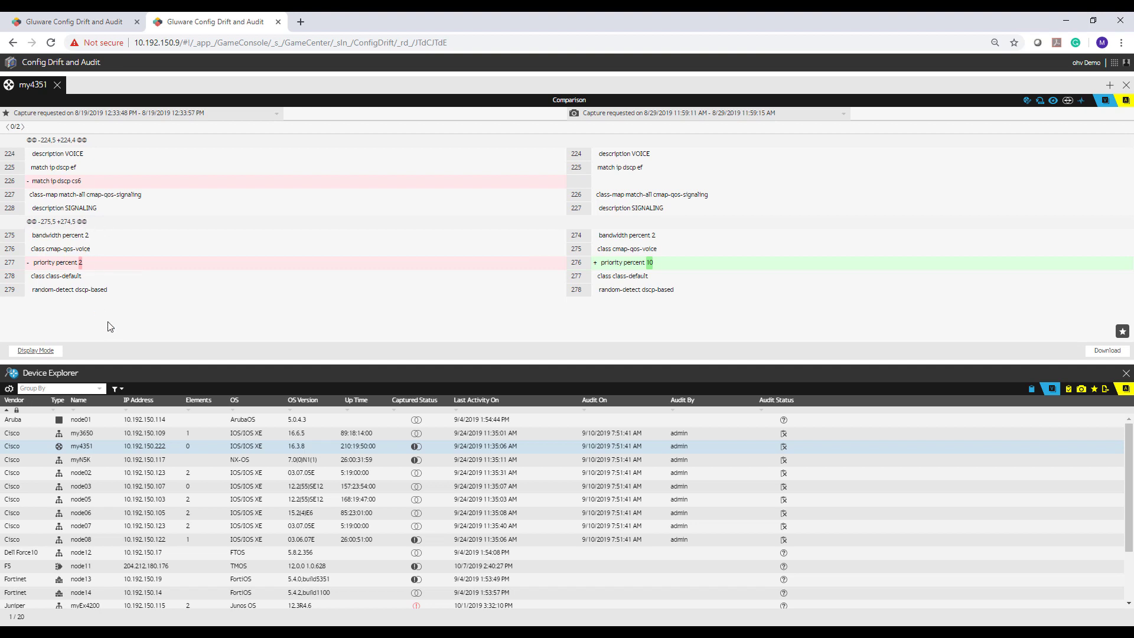
pyautogui.click(107, 27)
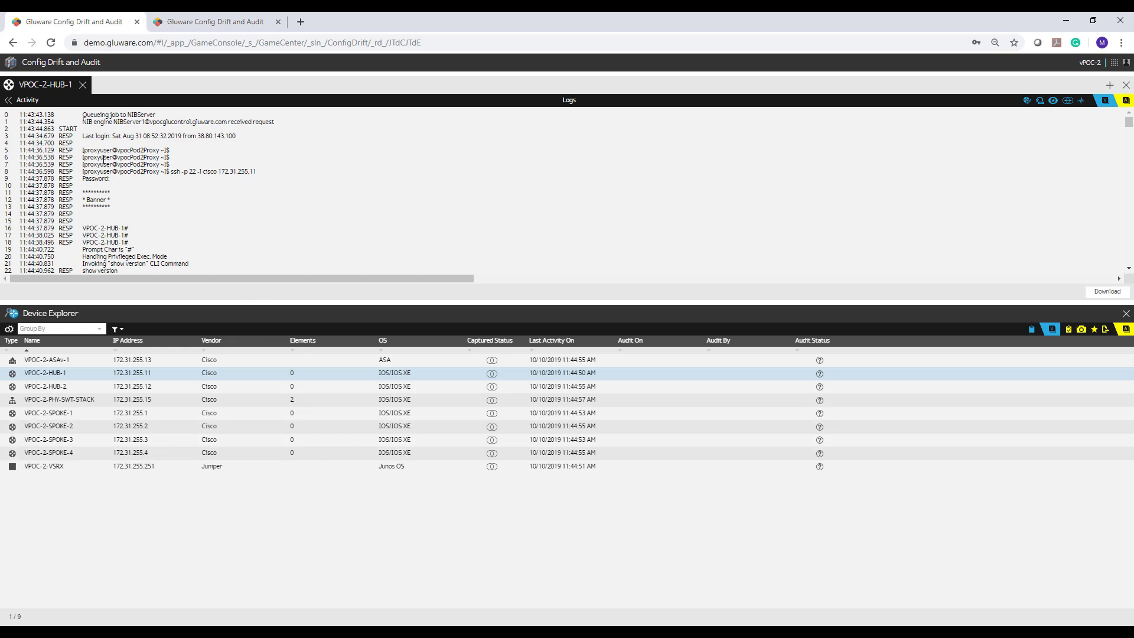
# - Go back to the landing page and open the Model Editor's CLI Command List
pyautogui.click(60, 64)
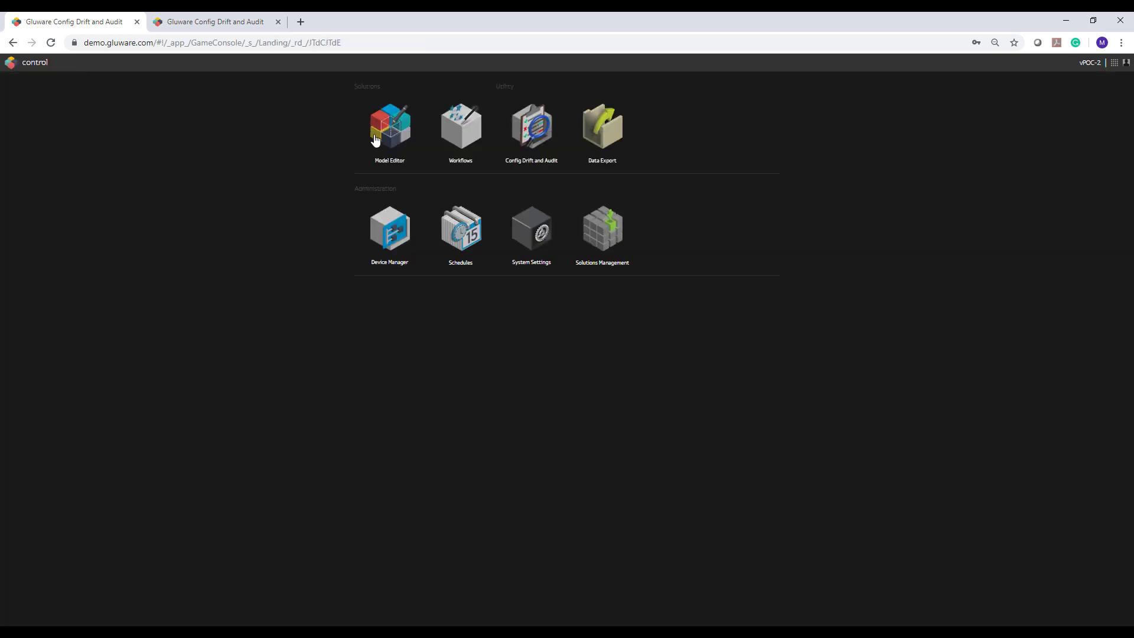
pyautogui.click(374, 136)
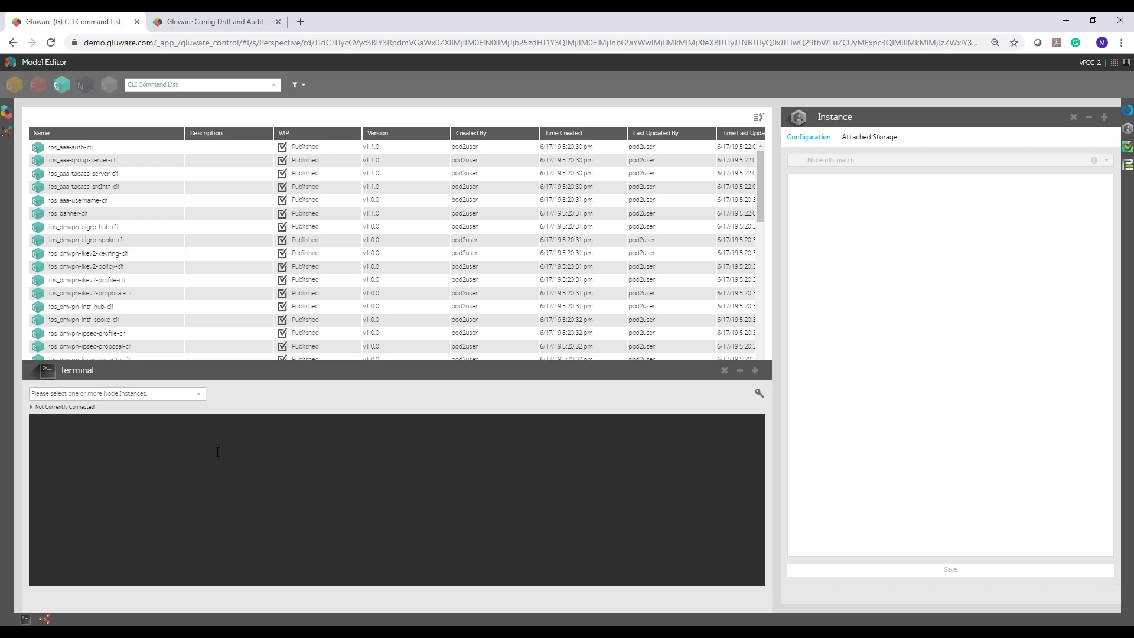
# - Switch the Model Editor list to the six IOS Router node instances, showing VPOC-2-SPOKE-1
pyautogui.click(85, 88)
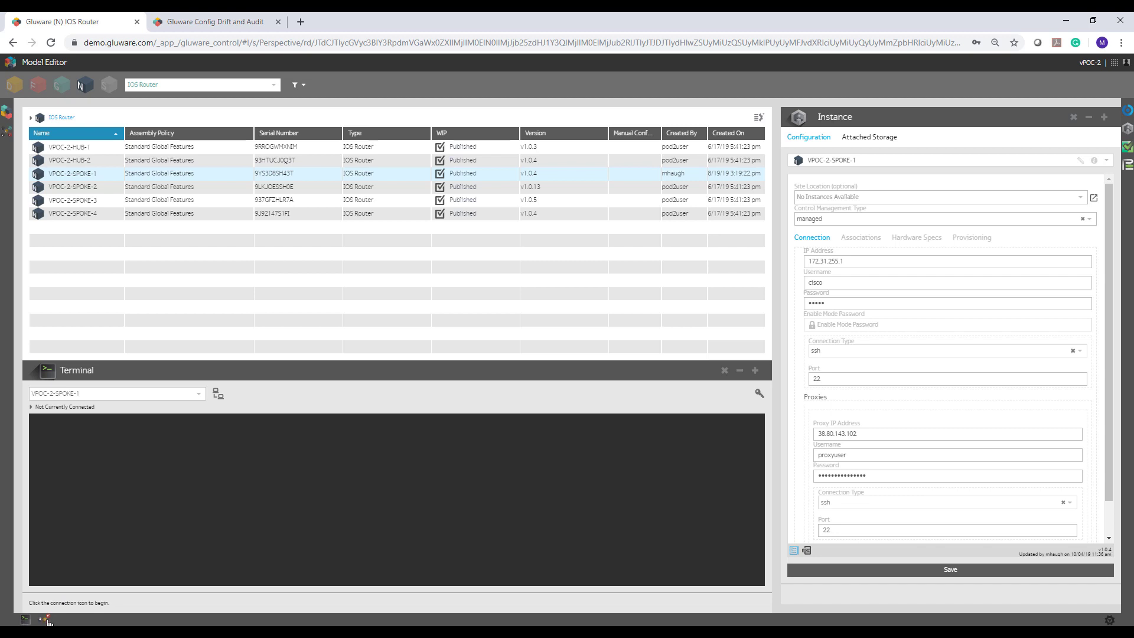
pyautogui.click(45, 620)
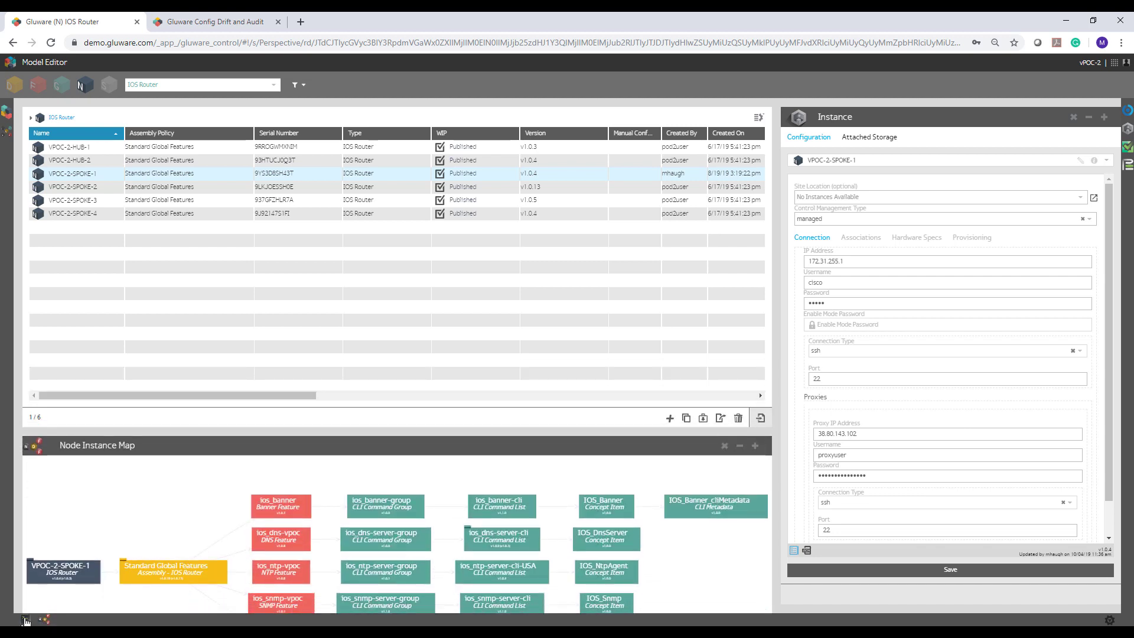
pyautogui.click(25, 620)
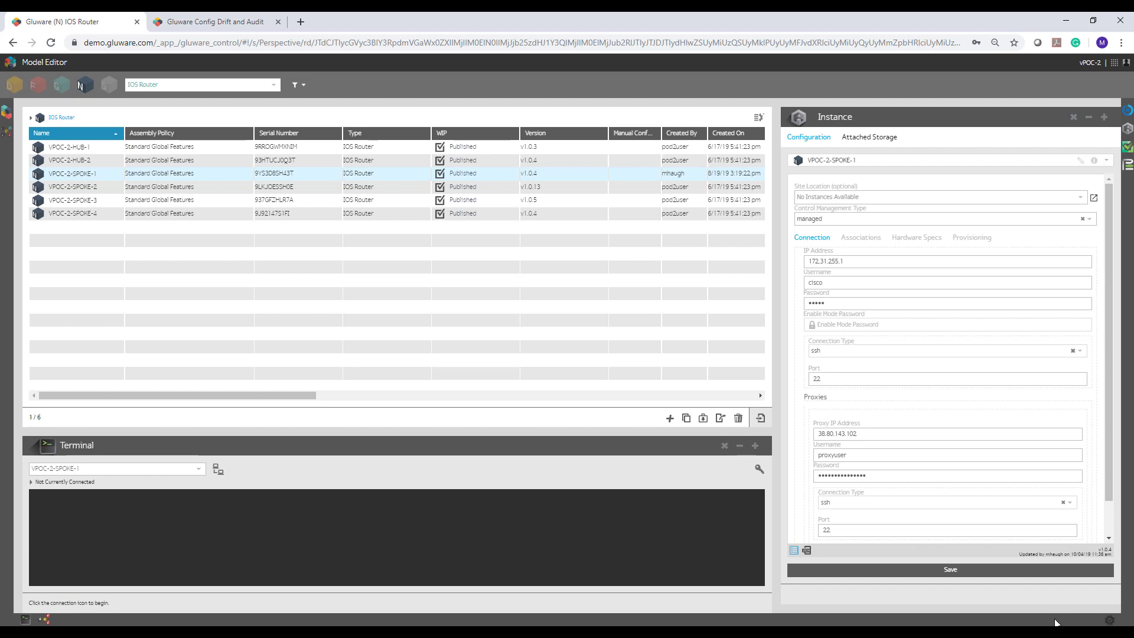
pyautogui.moveTo(28, 615)
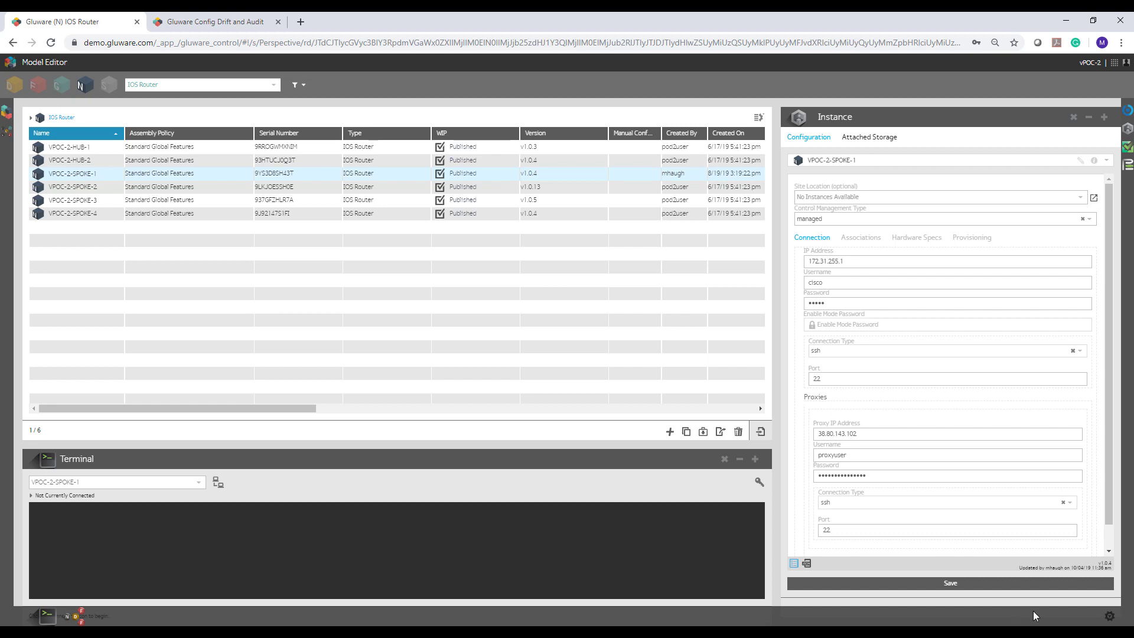
pyautogui.click(1111, 618)
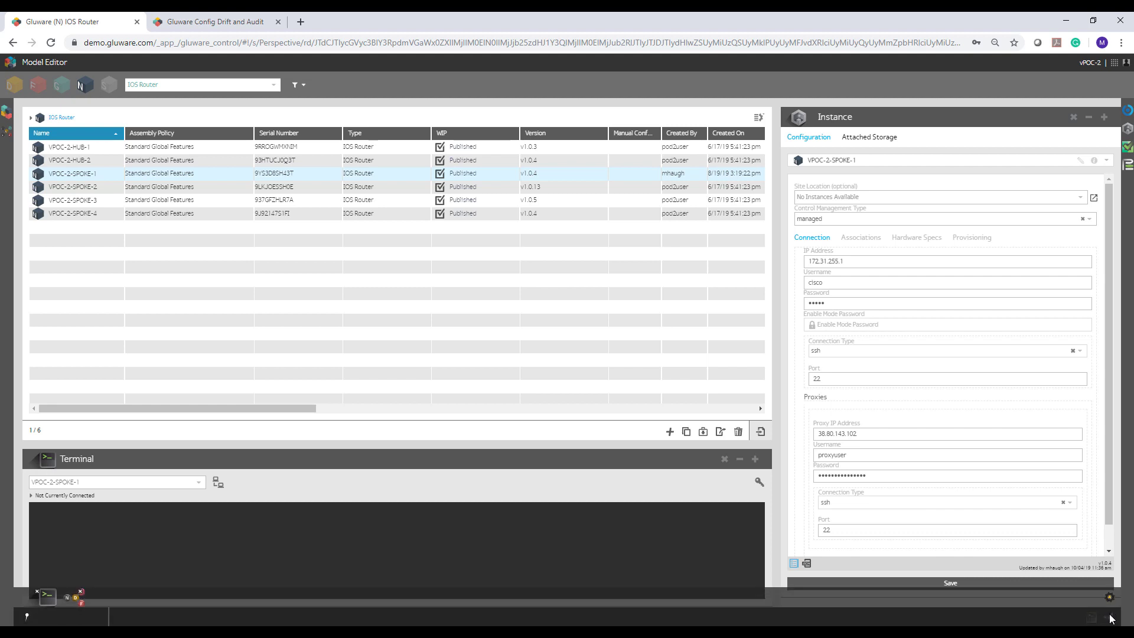
pyautogui.click(26, 615)
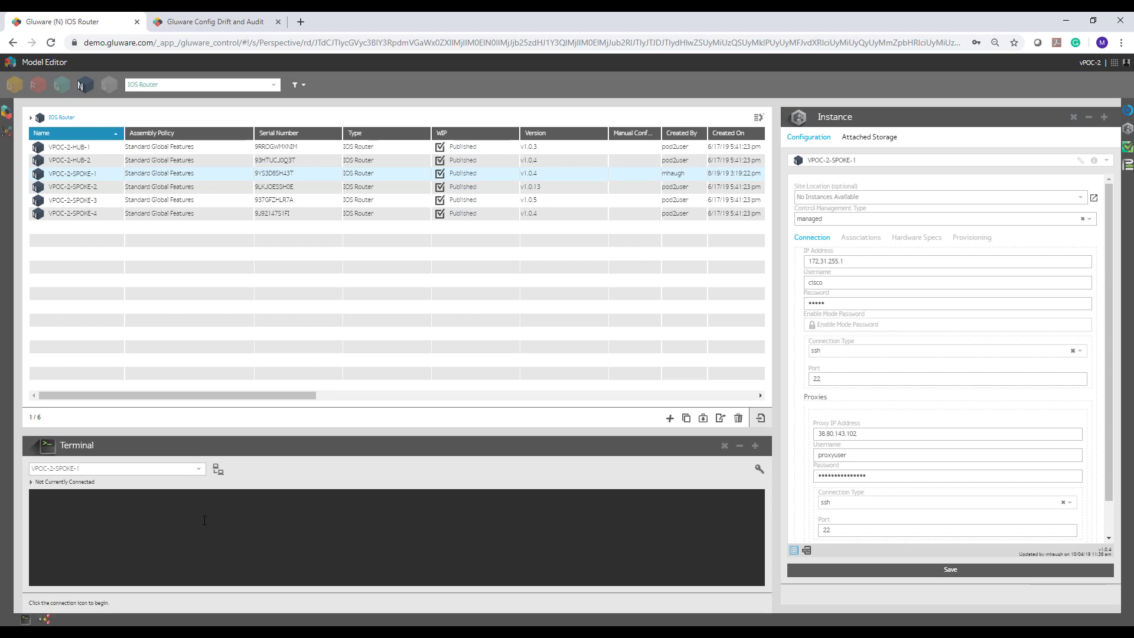
# - Enlarge the terminal and log in to VPOC-2-SPOKE-1 with the device username and password
pyautogui.moveTo(248, 431); pyautogui.dragTo(250, 332)
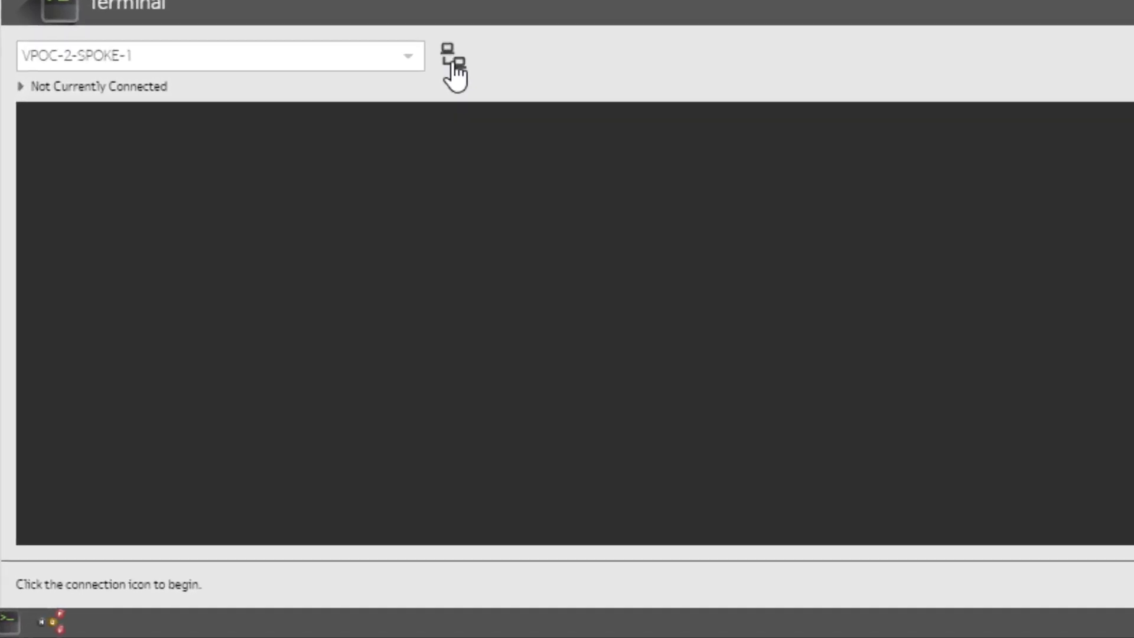
pyautogui.click(453, 62)
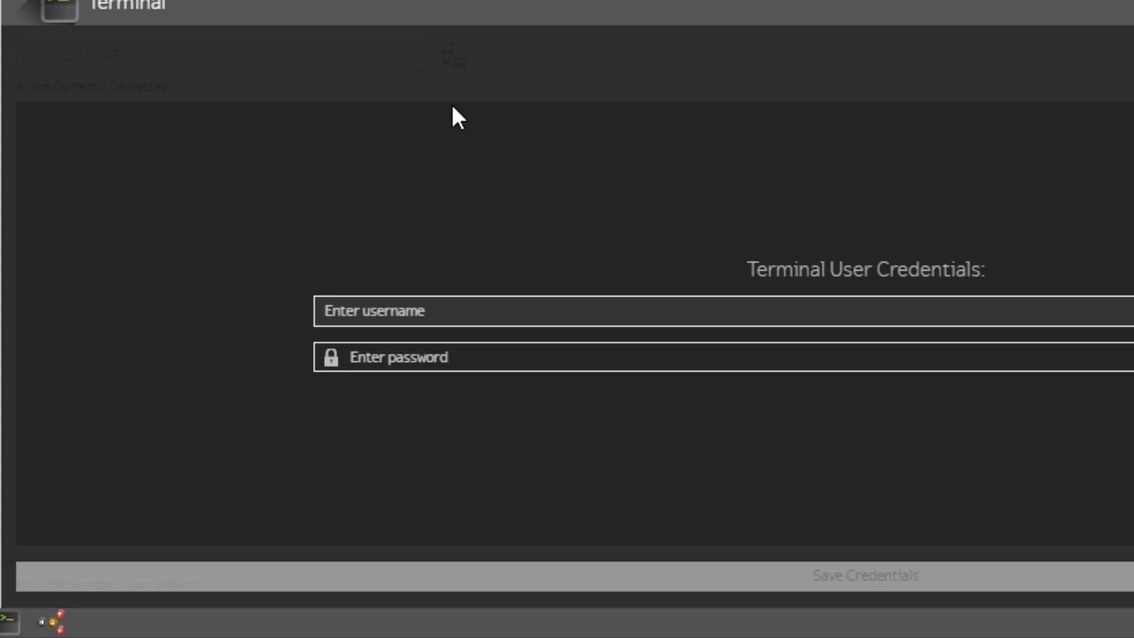
pyautogui.write('cisco')
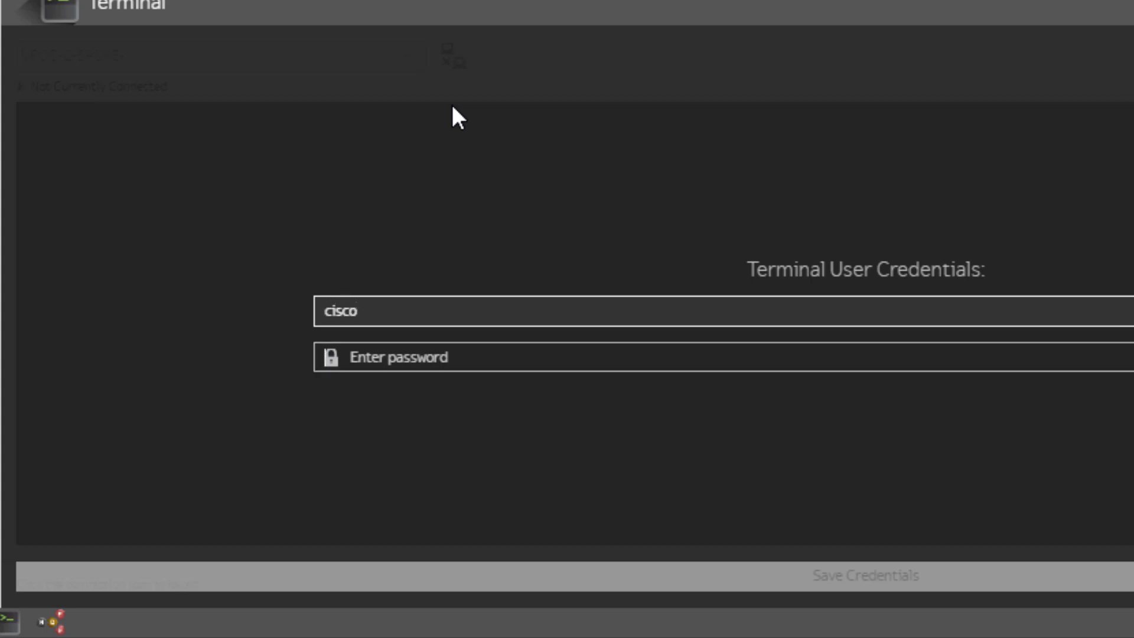
pyautogui.press('Tab')
pyautogui.write('cisco')
pyautogui.press('Return')
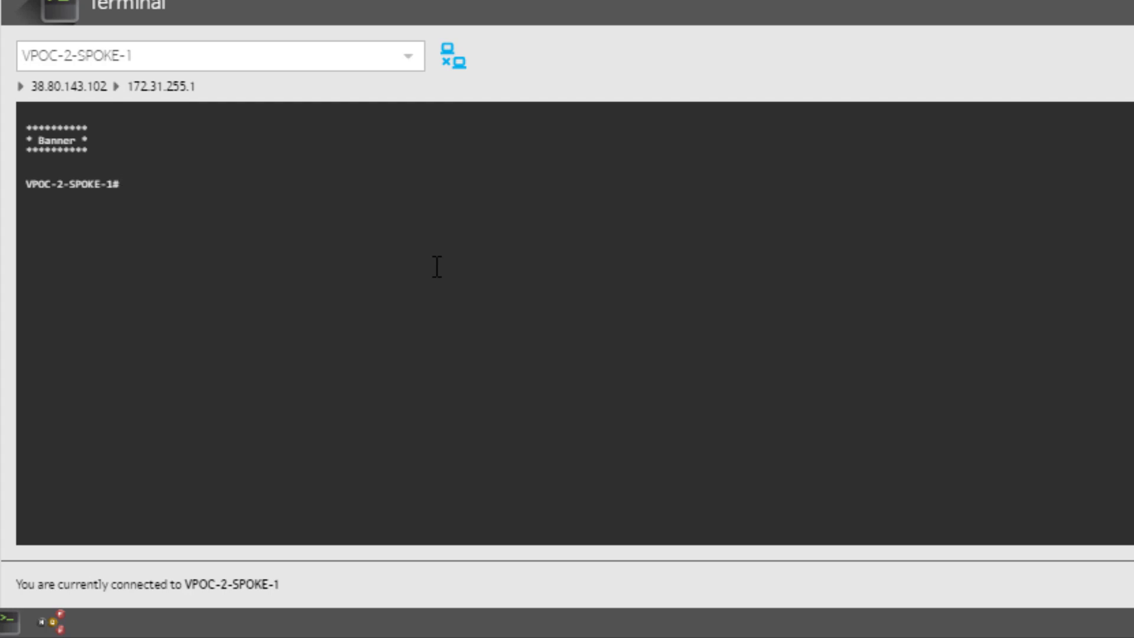
# - Run 'show ntp config' and 'show ip name-servers' to see 4.4.4.4 and 2.2.2.2, then enter 'conf t'
pyautogui.write('show ntp config')
pyautogui.press('Return')
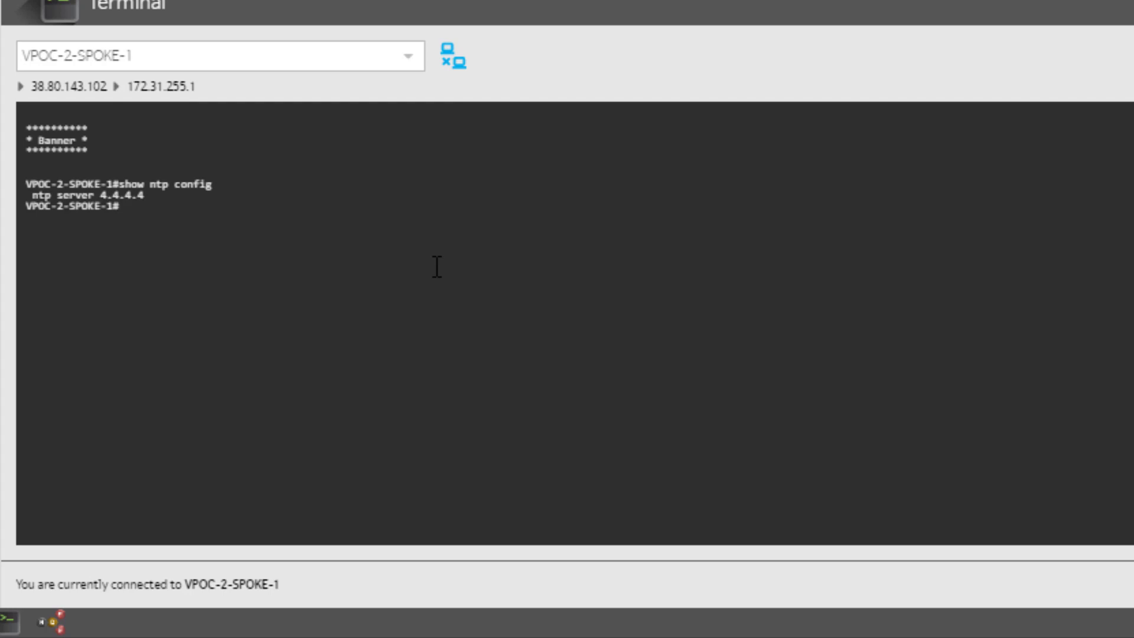
pyautogui.write('show ip name-ser')
pyautogui.press('Tab')
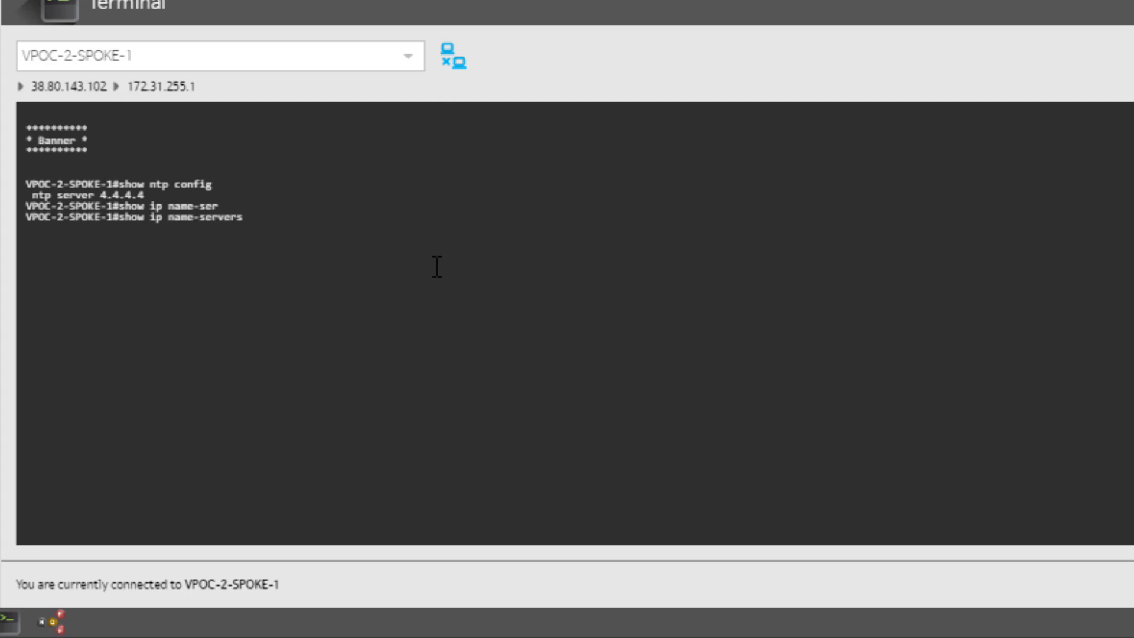
pyautogui.press('Return')
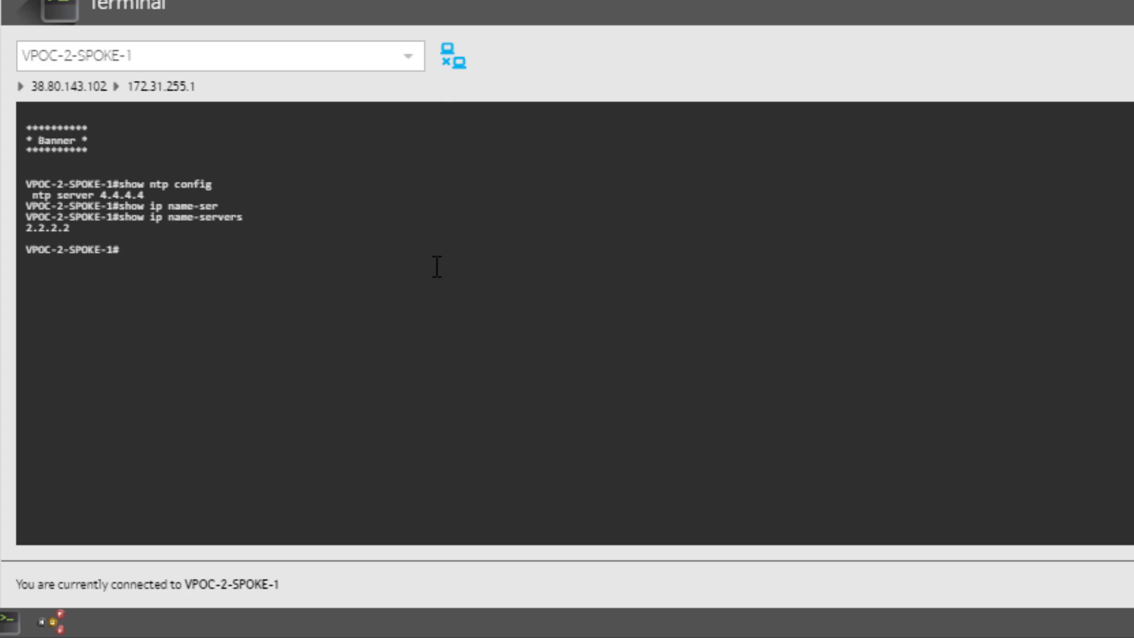
pyautogui.write('conf t')
pyautogui.press('Return')
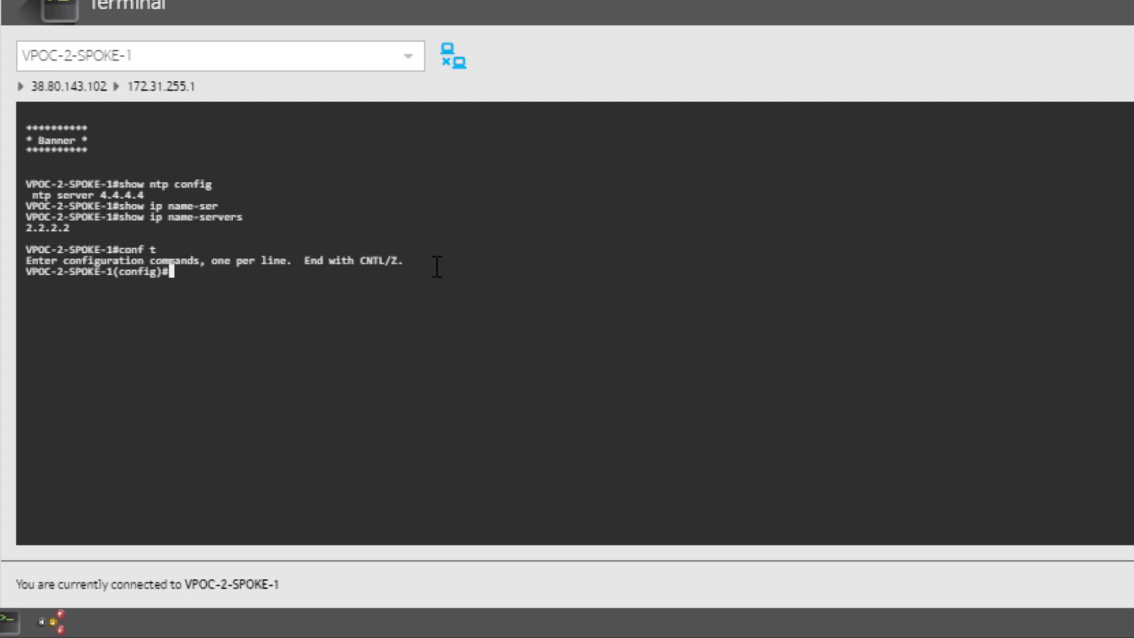
# - Remove NTP server 4.4.4.4 and add 8.8.4.4 as an IP name server
pyautogui.write('no ntp server 4.')
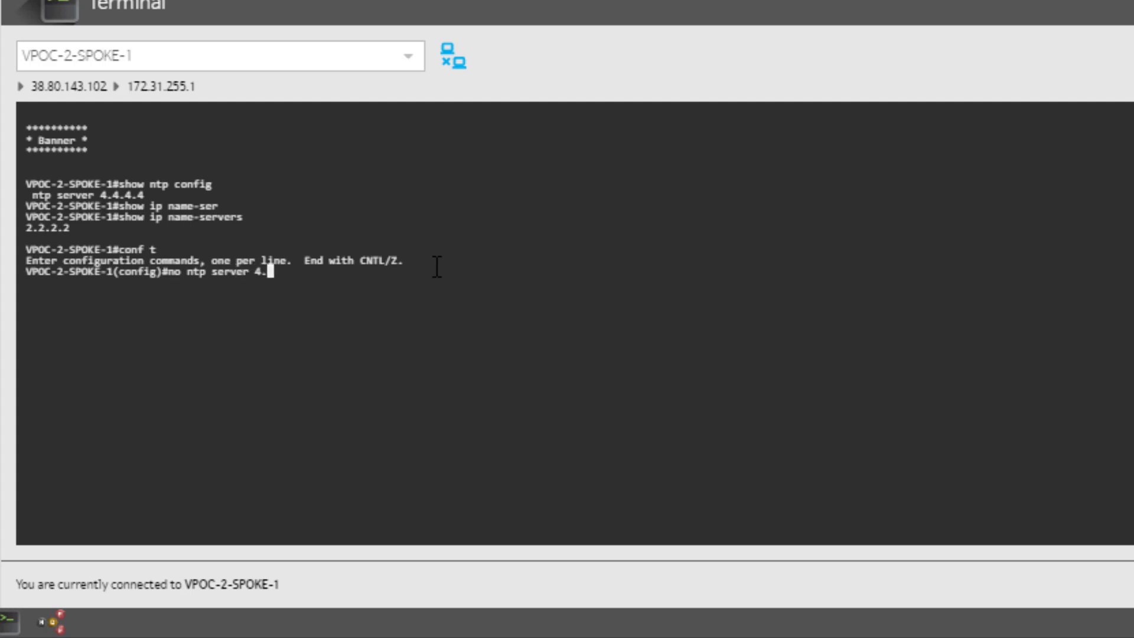
pyautogui.write('4.4.4')
pyautogui.press('Return')
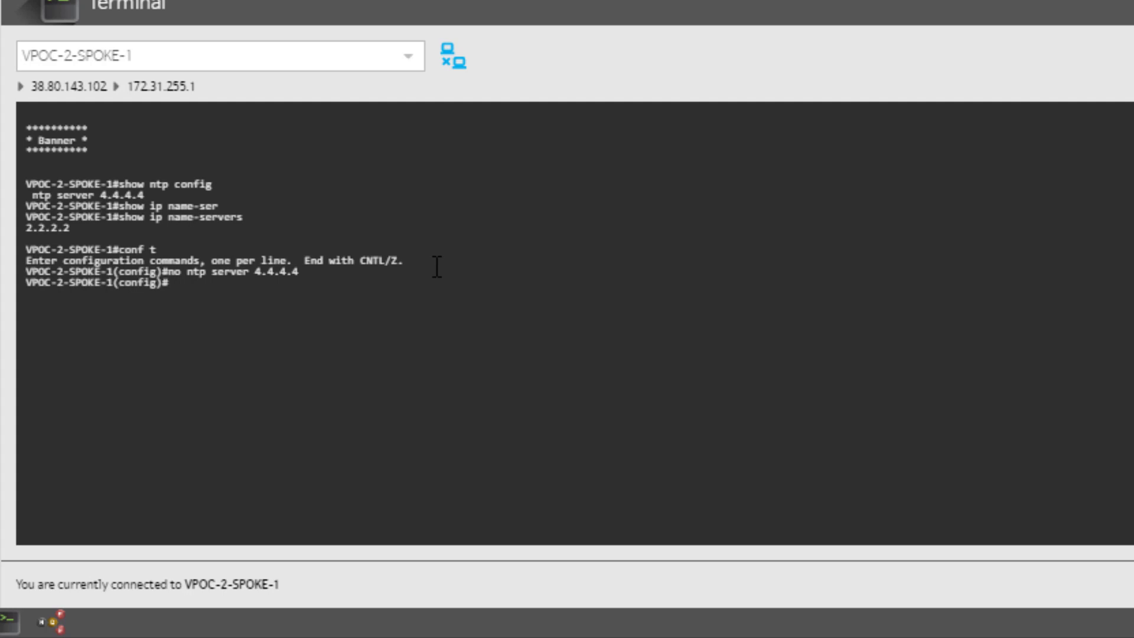
pyautogui.write('ip name-s')
pyautogui.press('Tab')
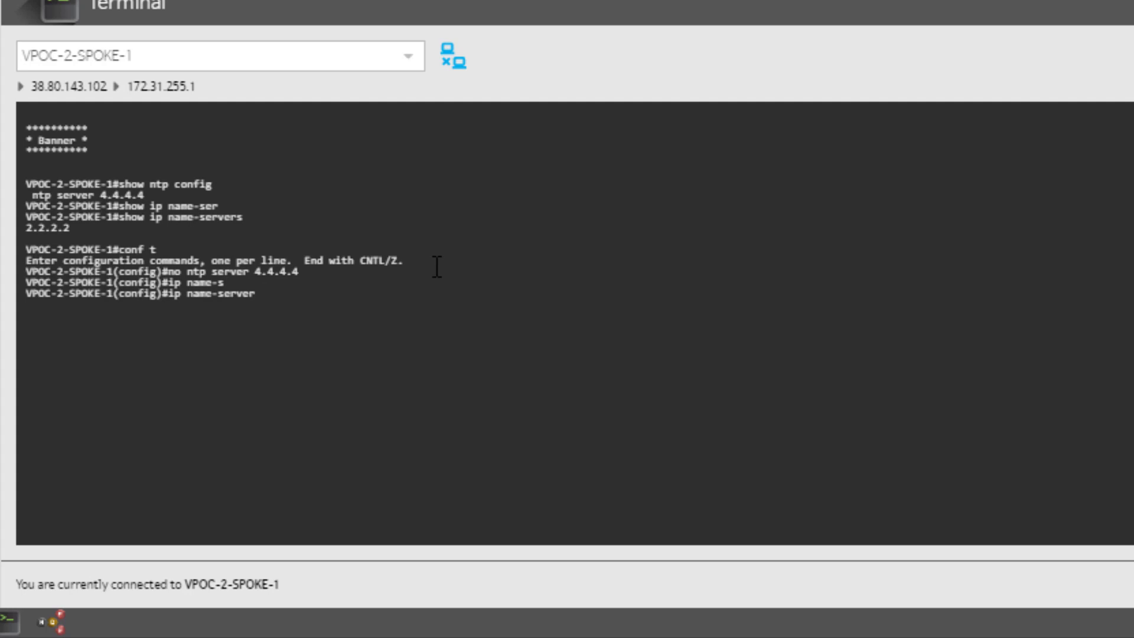
pyautogui.write('8.8.4.4')
pyautogui.press('Return')
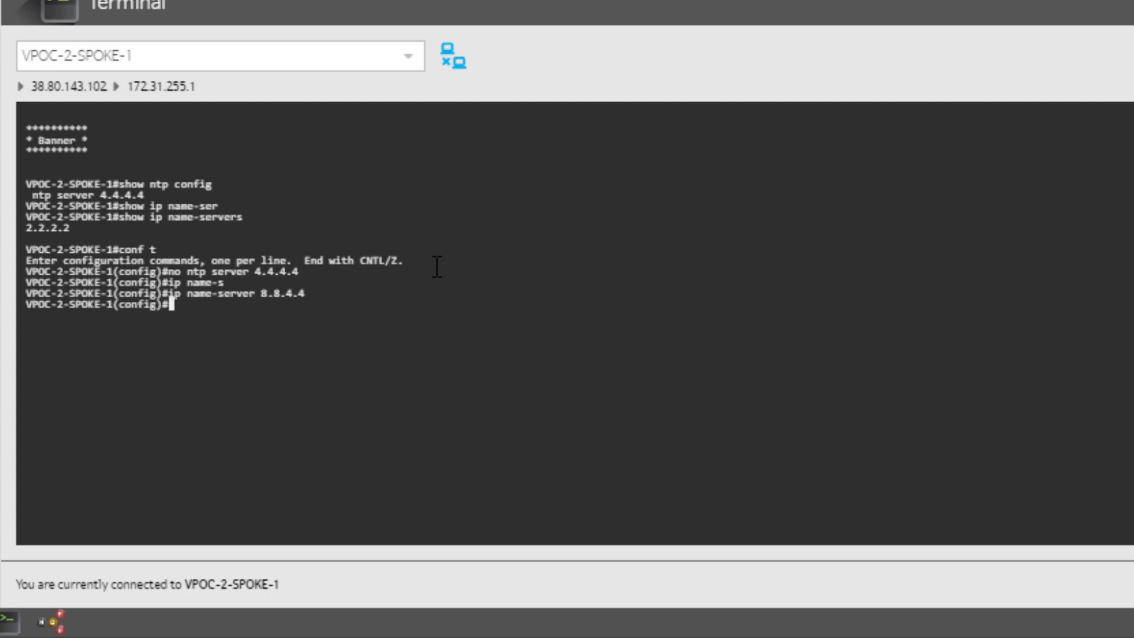
# - Exit configuration mode and save the running configuration with 'wr mem'
pyautogui.write('exit')
pyautogui.press('Return')
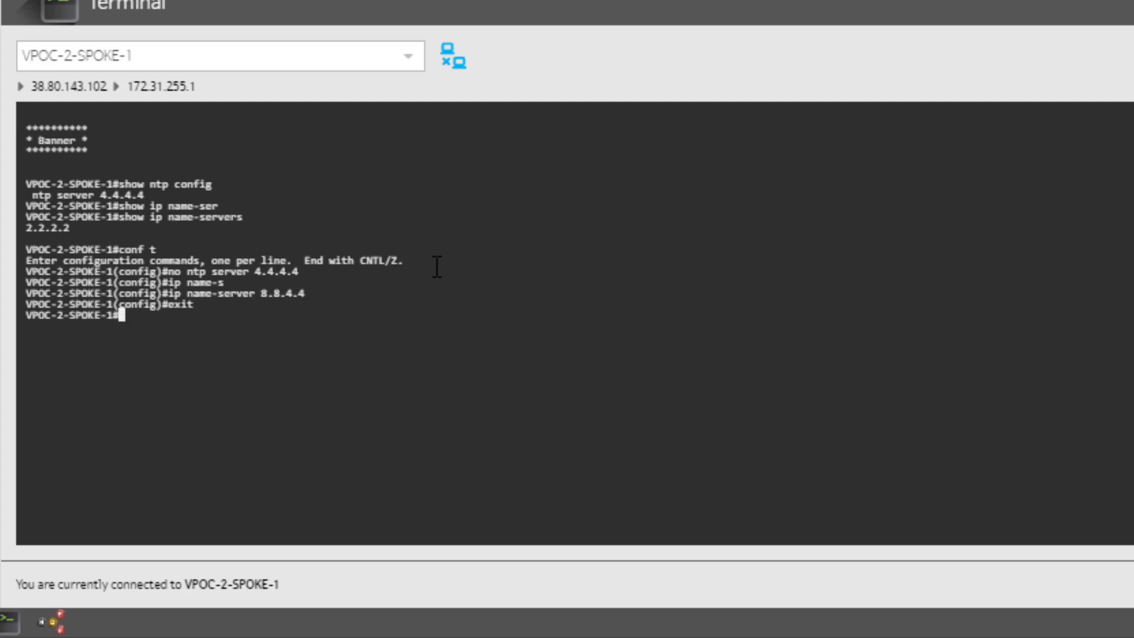
pyautogui.write('wr mem')
pyautogui.press('Return')
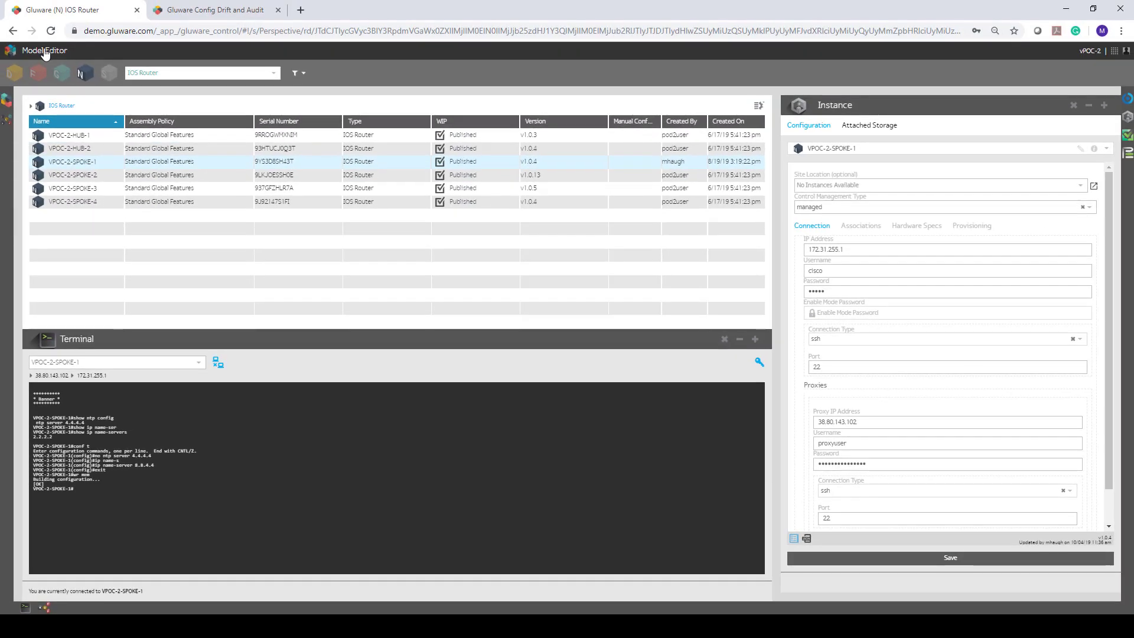
# - Return to the landing page and open the Config Drift and Audit app
pyautogui.click(45, 44)
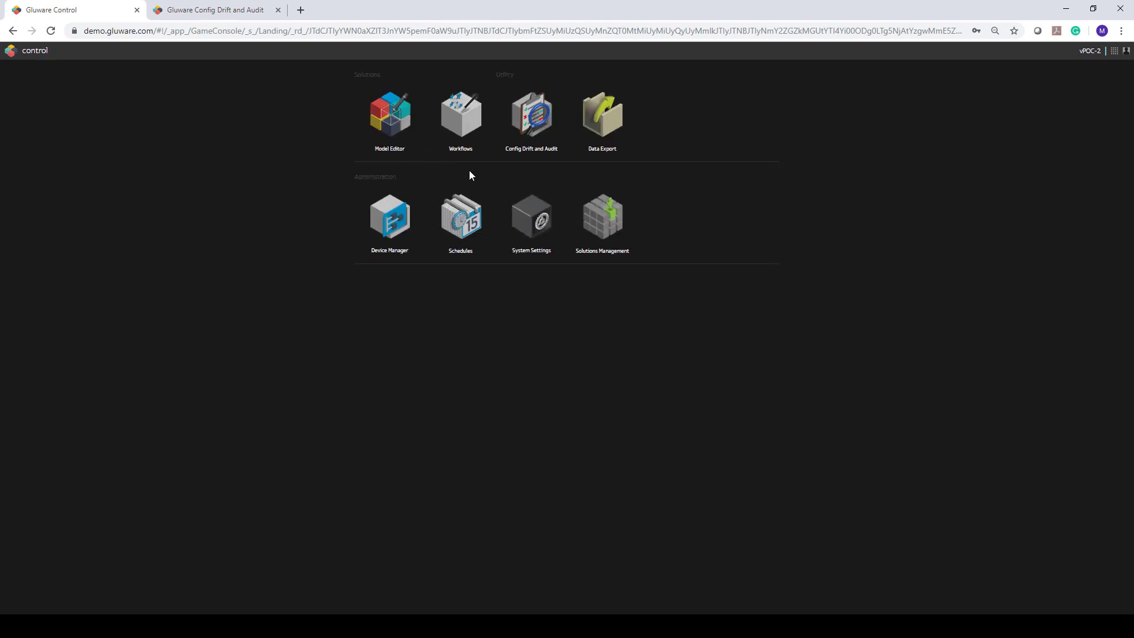
pyautogui.click(518, 121)
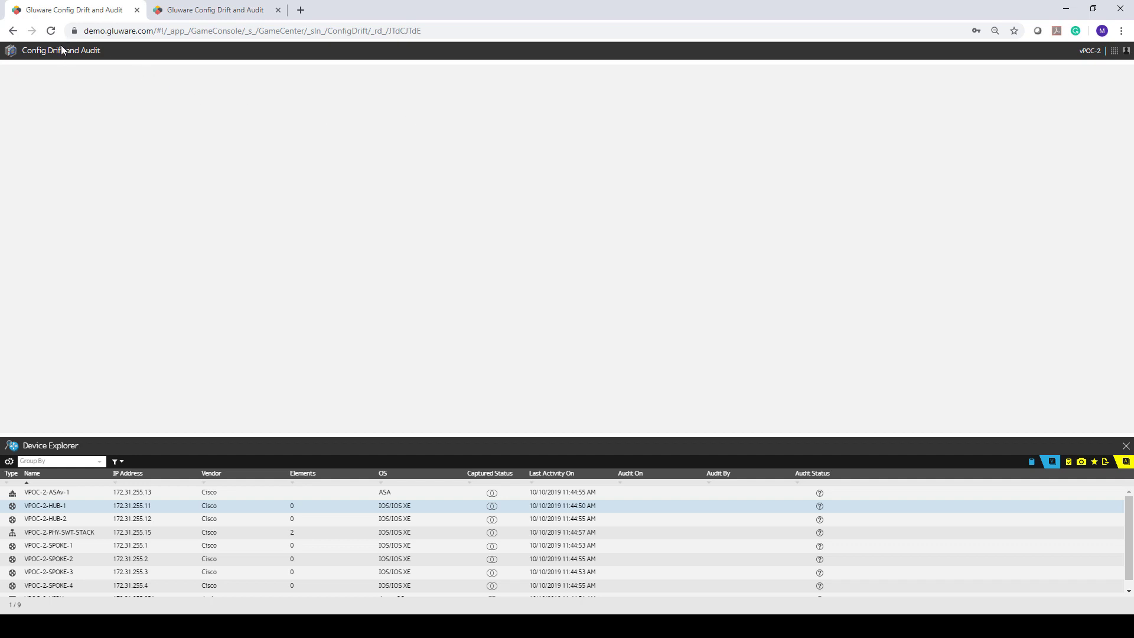
pyautogui.click(1115, 51)
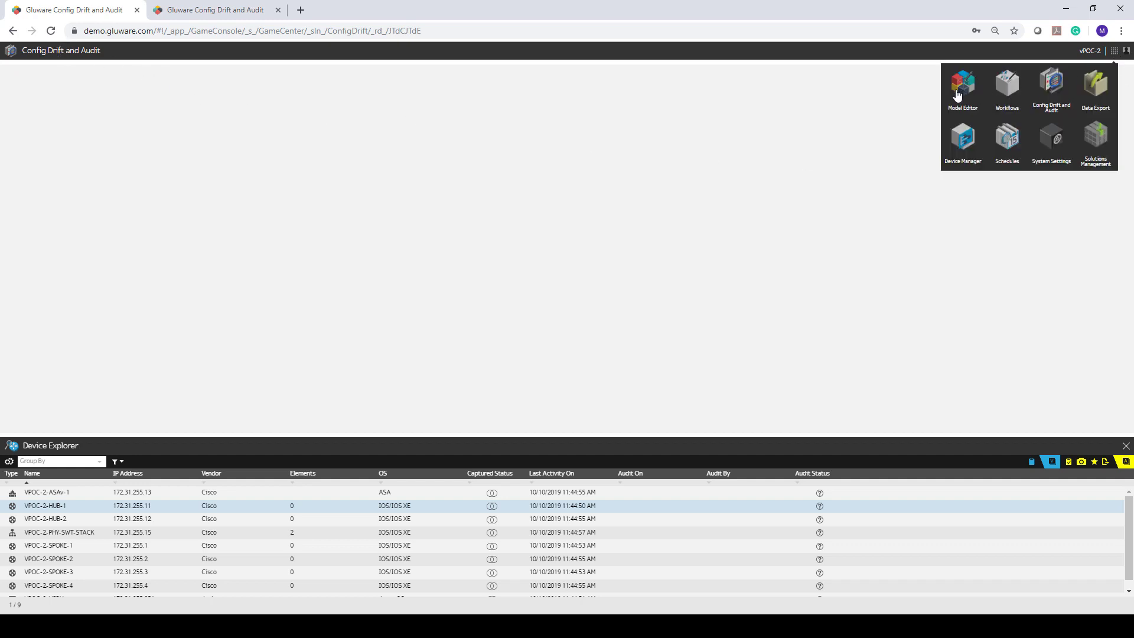
pyautogui.click(926, 156)
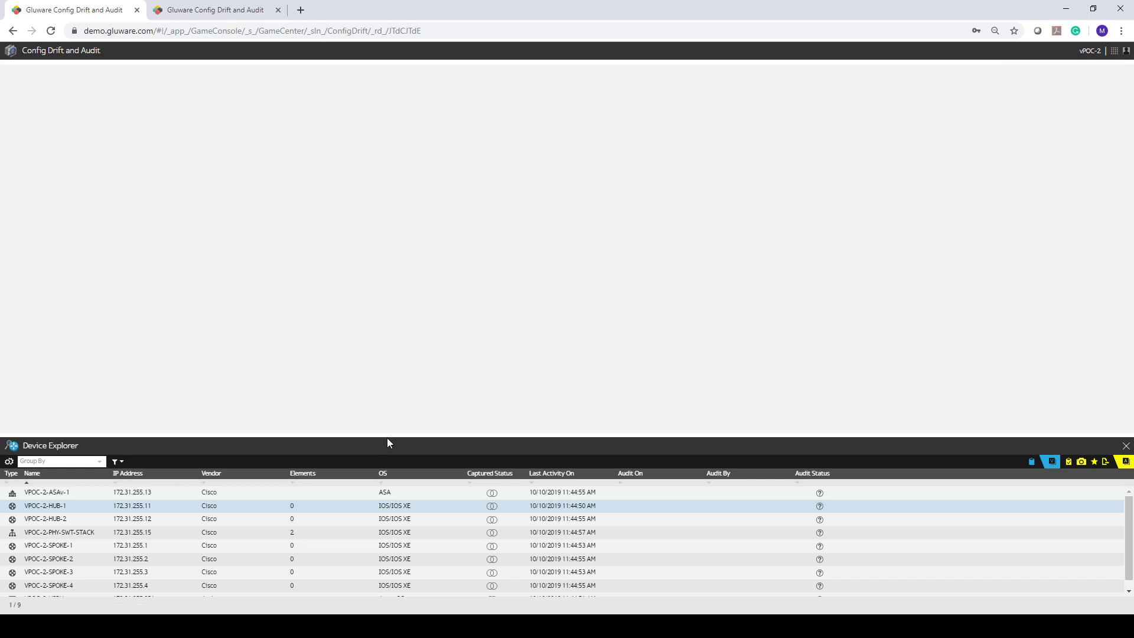
# - Enlarge the Device Explorer and select all nine devices, VPOC-2-ASAv-1 through the last
pyautogui.moveTo(387, 438); pyautogui.dragTo(373, 274)
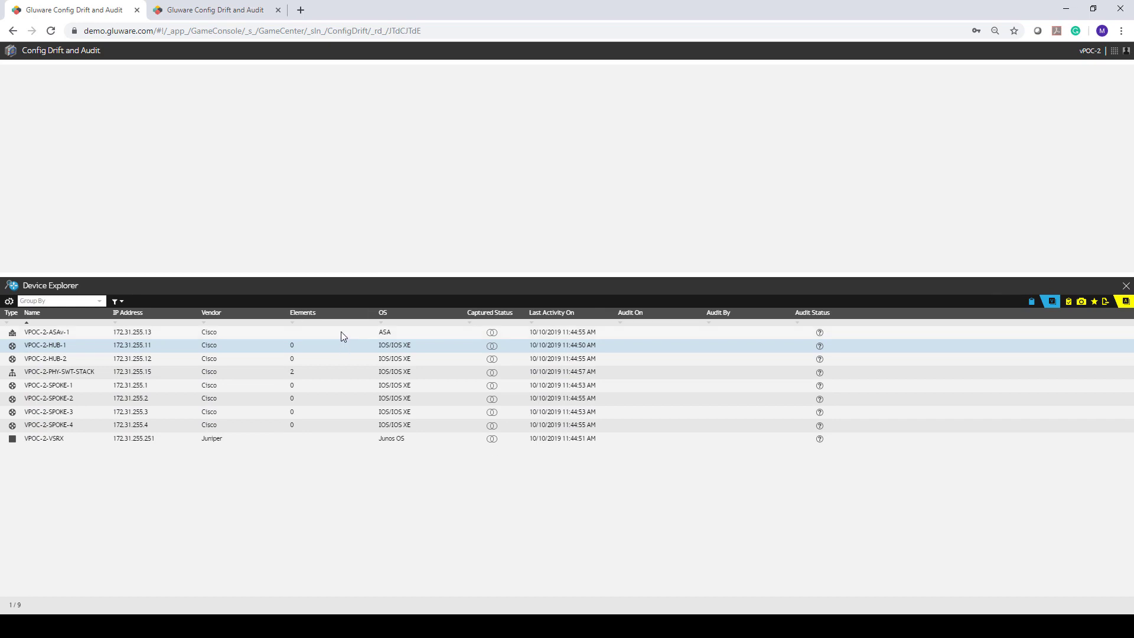
pyautogui.click(340, 335)
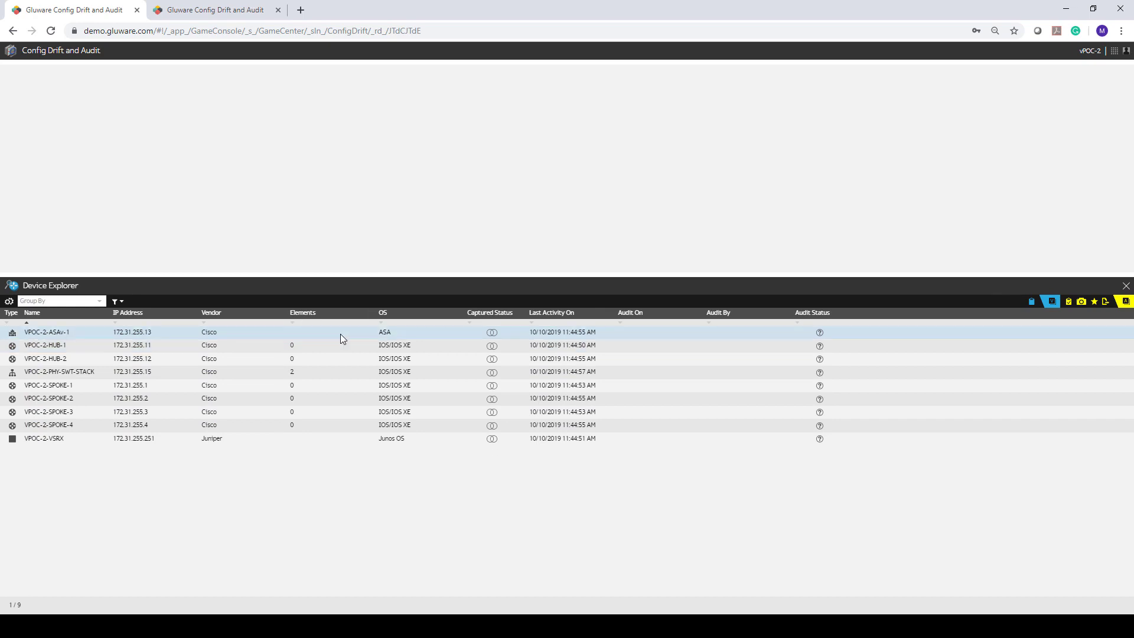
pyautogui.keyDown('shift'); pyautogui.click(335, 439); pyautogui.keyUp('shift')
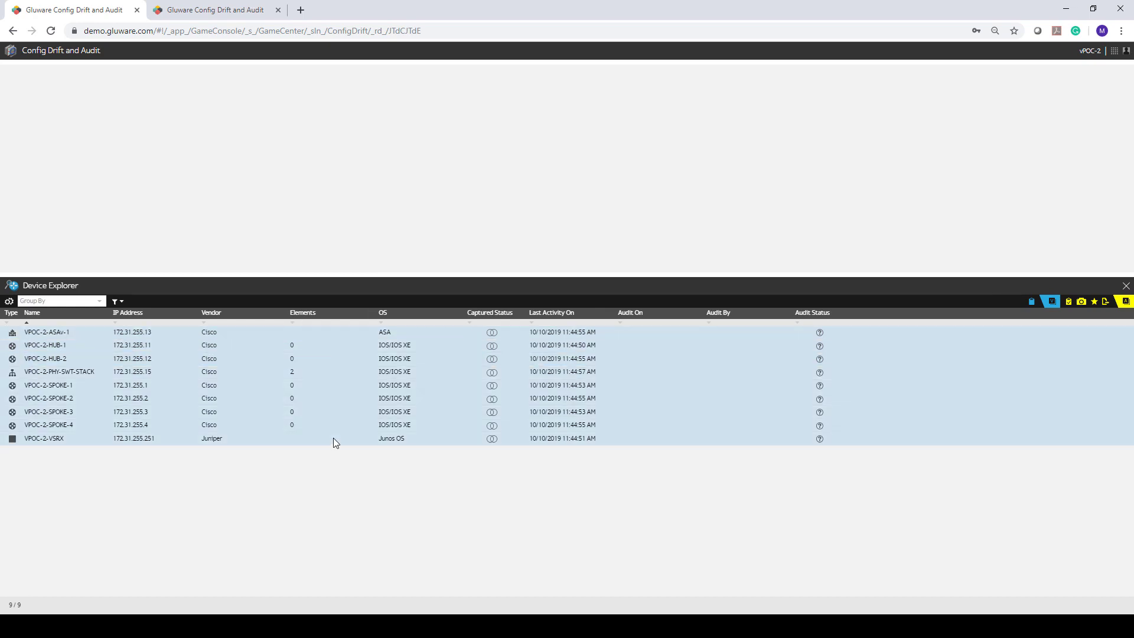
# - Capture a configuration snapshot of the nine devices without a snapshot name
pyautogui.click(1080, 302)
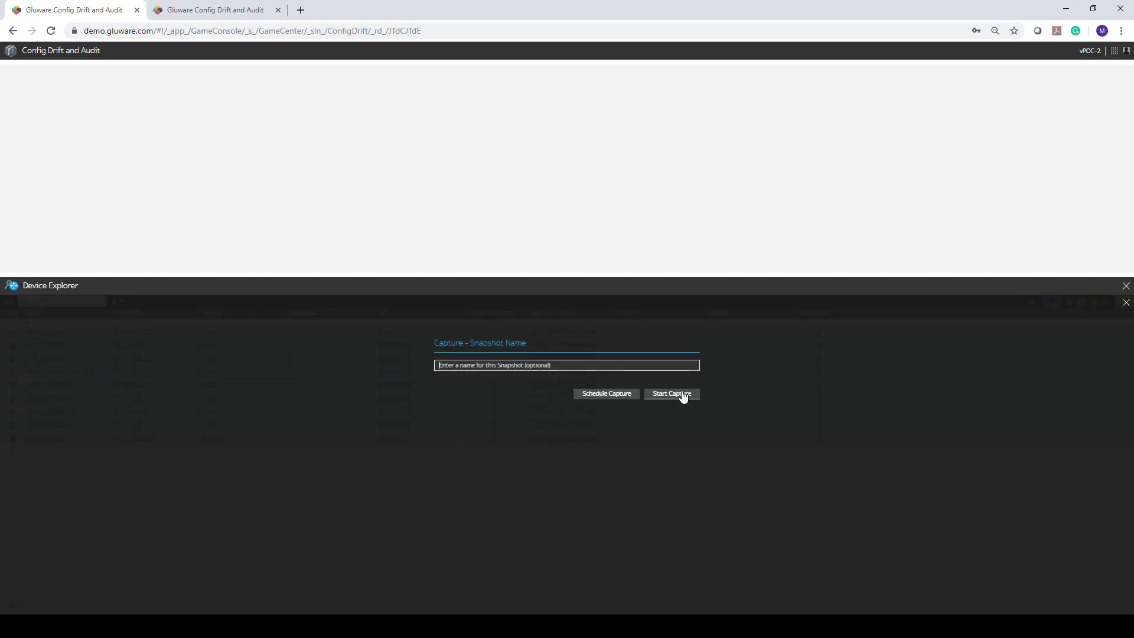
pyautogui.click(681, 394)
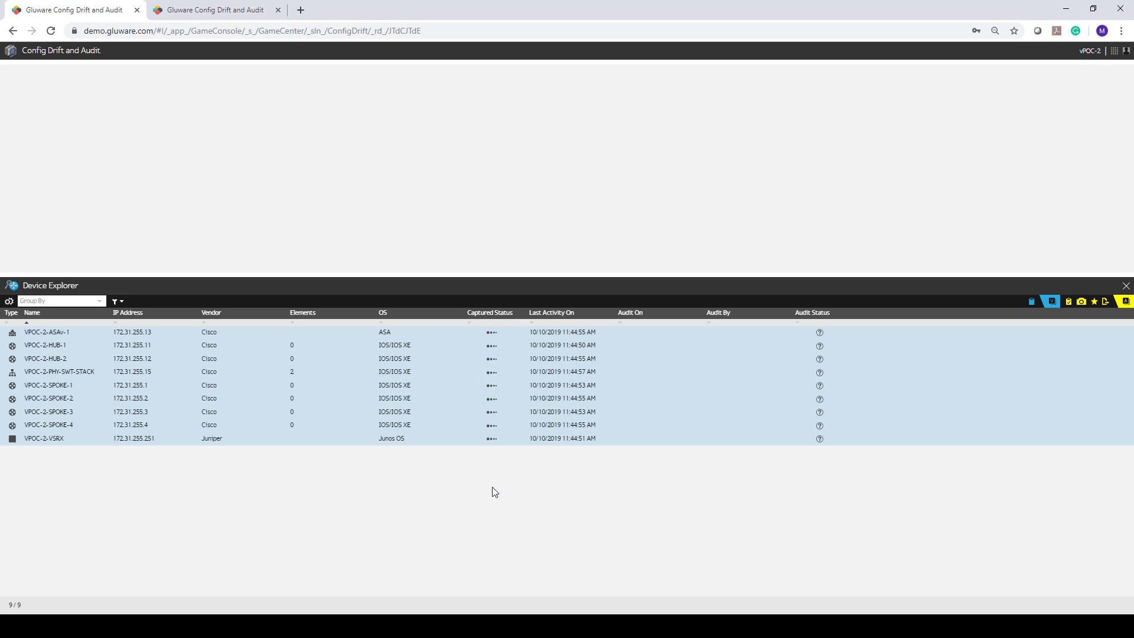
# - View VPOC-2-HUB-1's capture job log, then open VPOC-2-SPOKE-1's Changed configuration comparison
pyautogui.doubleClick(406, 345)
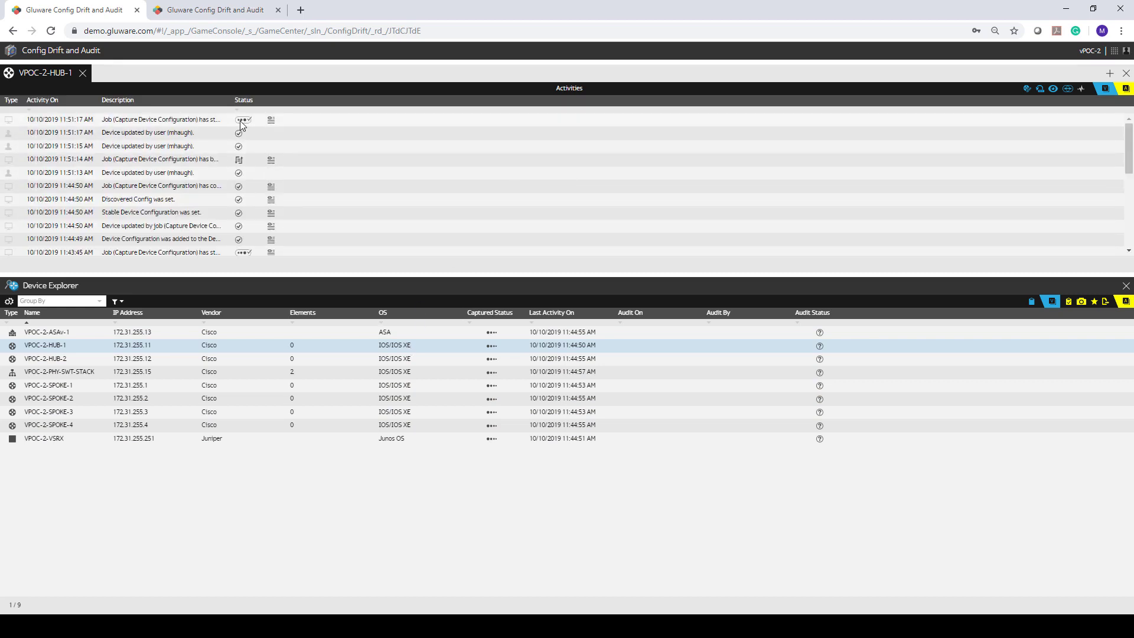
pyautogui.click(271, 121)
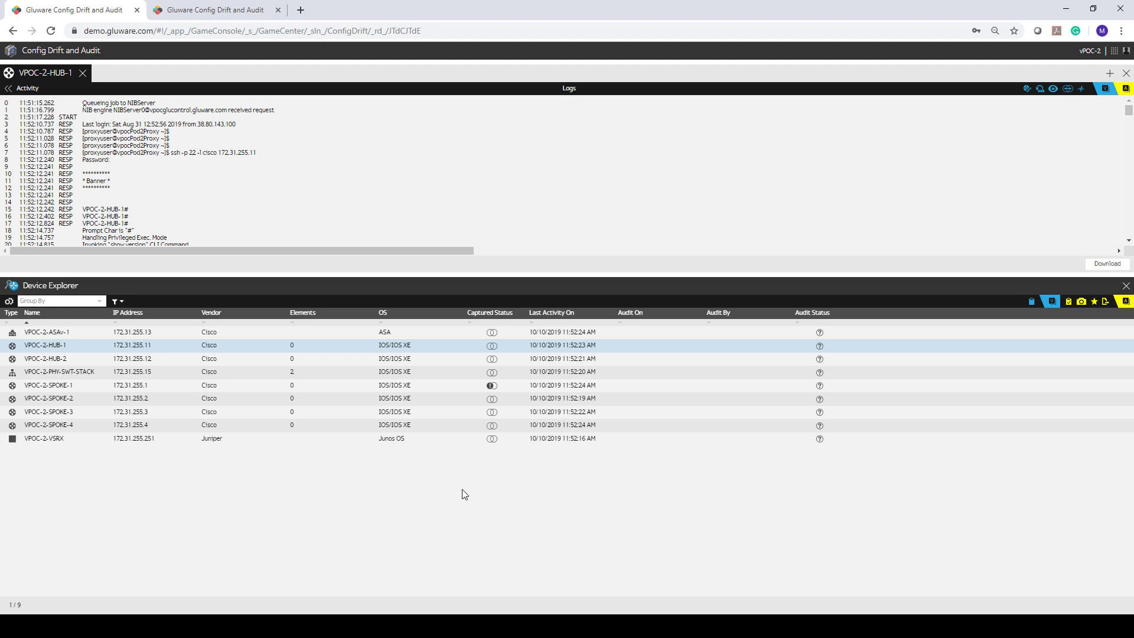
pyautogui.click(491, 387)
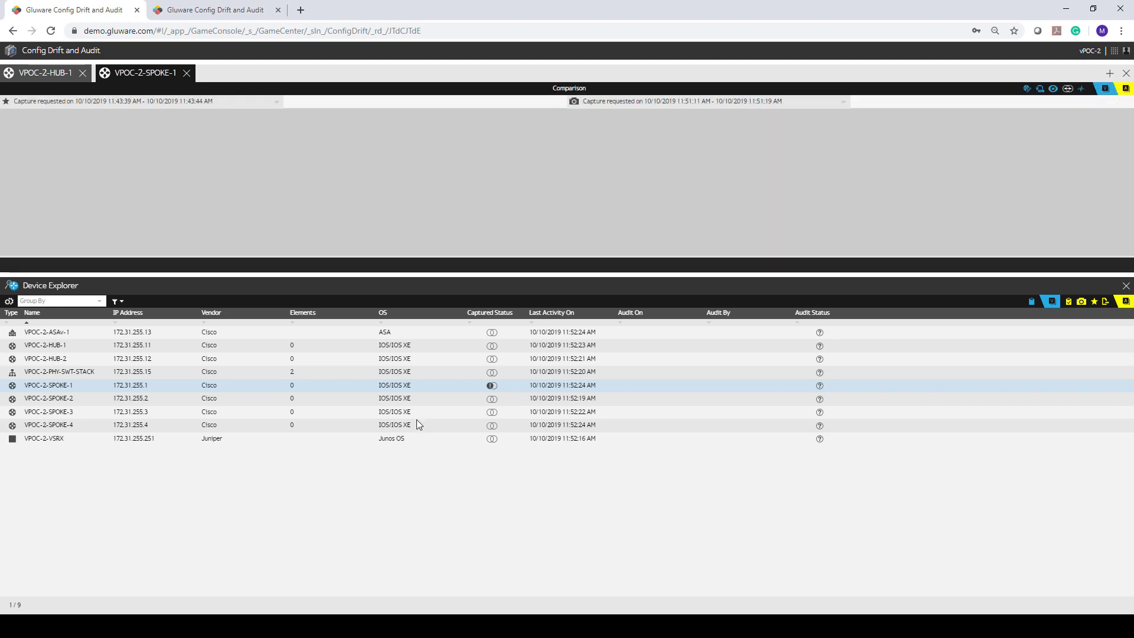
# - Step through both differences: name-server 8.8.4.4 added at line 46, ntp server 4.4.4.4 removed at line 383
pyautogui.moveTo(243, 279); pyautogui.dragTo(248, 392)
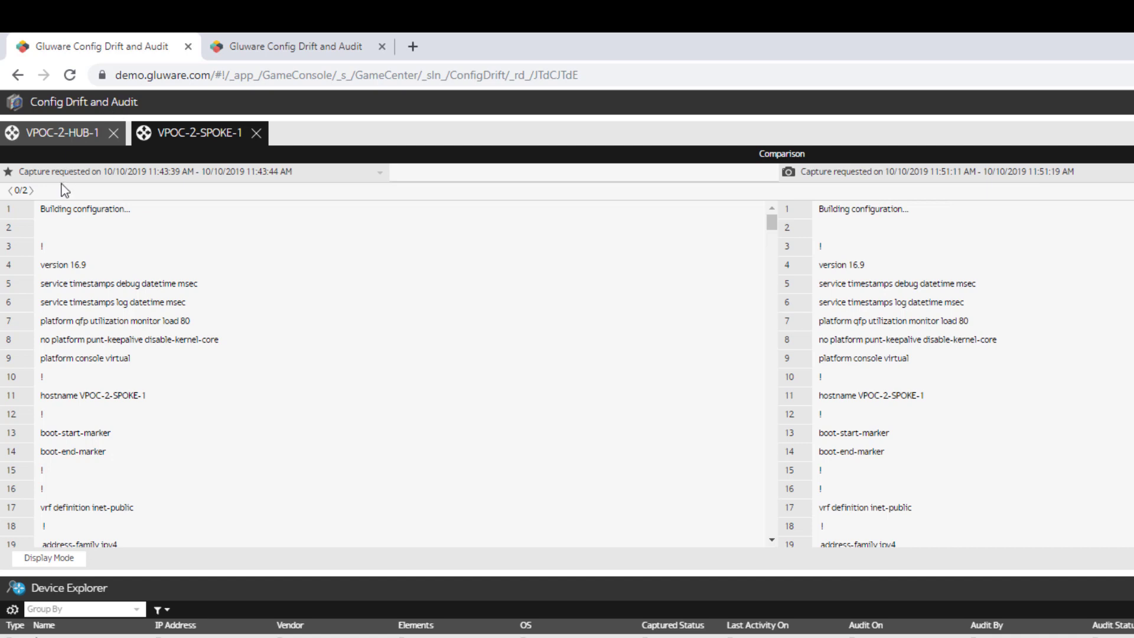
pyautogui.click(31, 191)
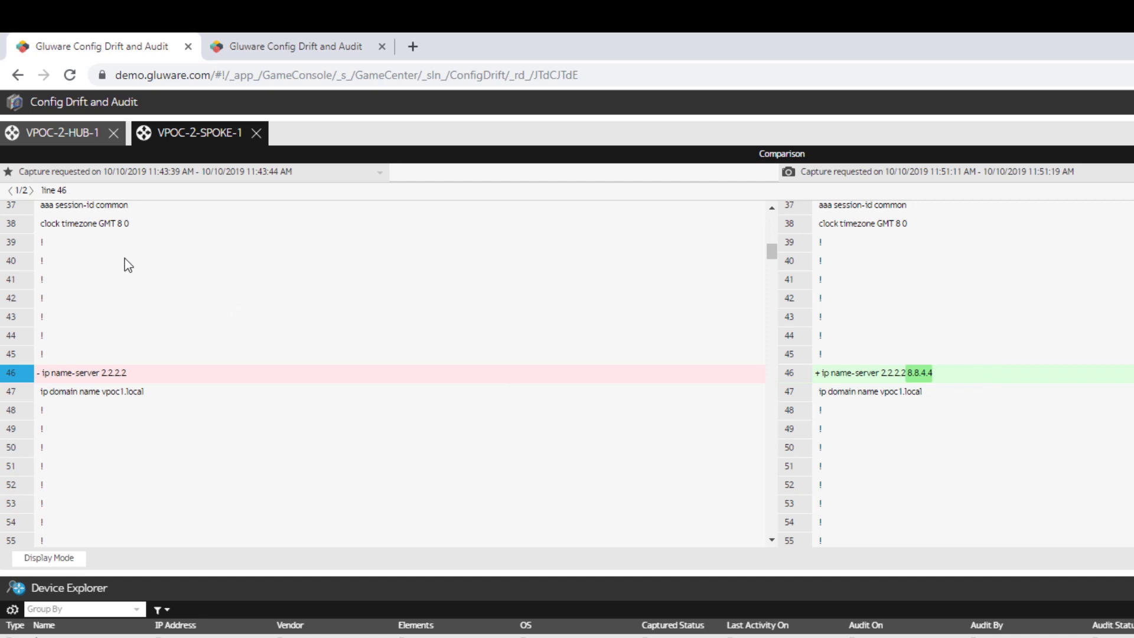
pyautogui.click(33, 191)
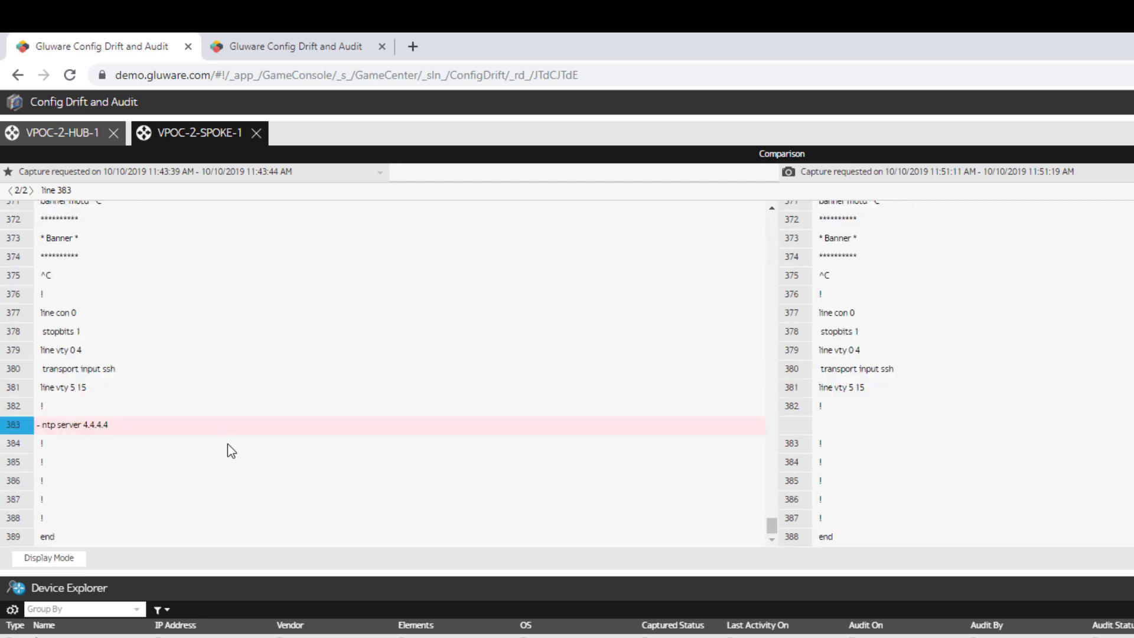